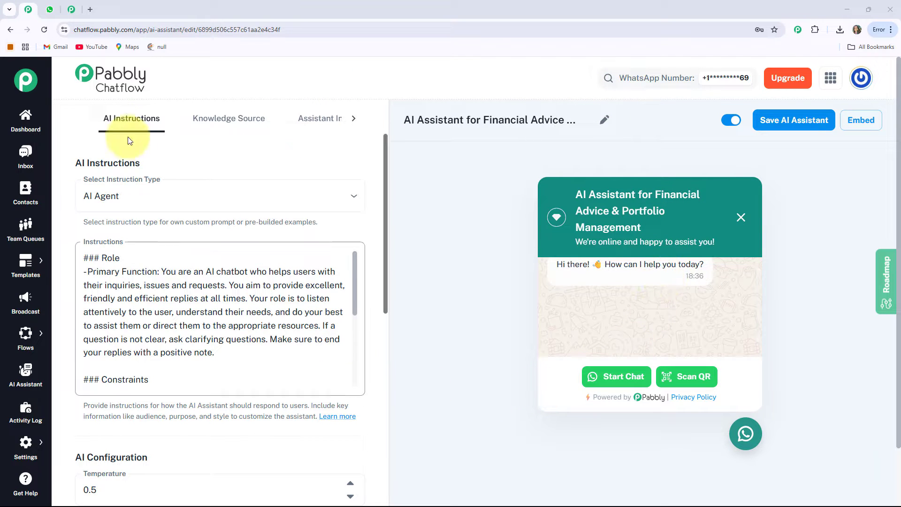
Switch to the WhatsApp chat with AI Assistant For Financial Advice and send the message "I need help".
left_click(58, 15)
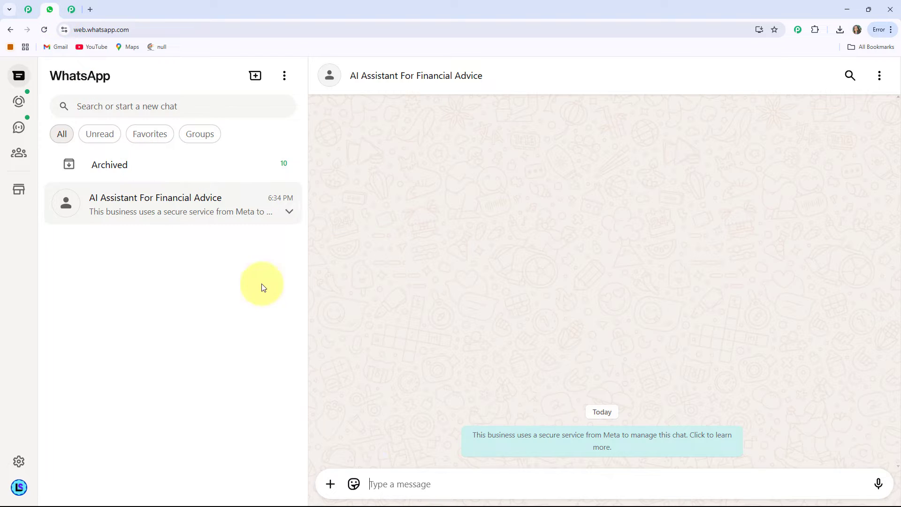
left_click(384, 486)
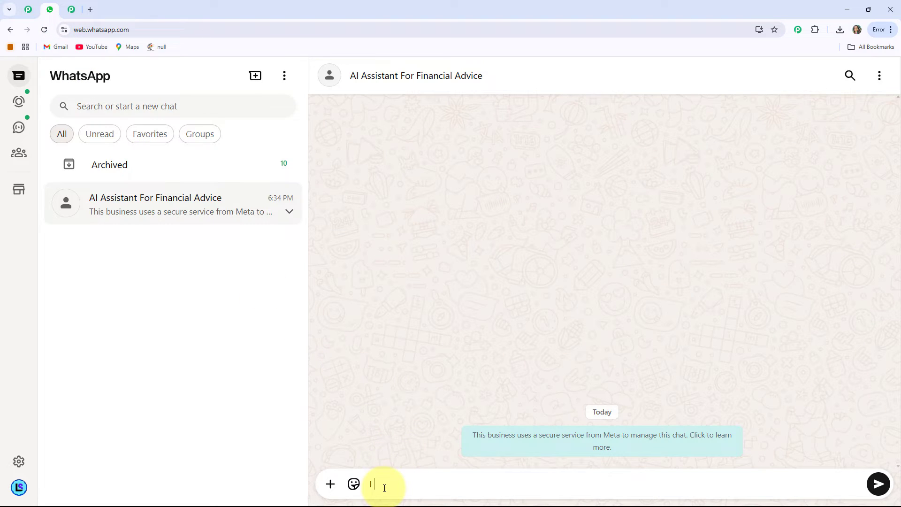
type("need help")
key("Return")
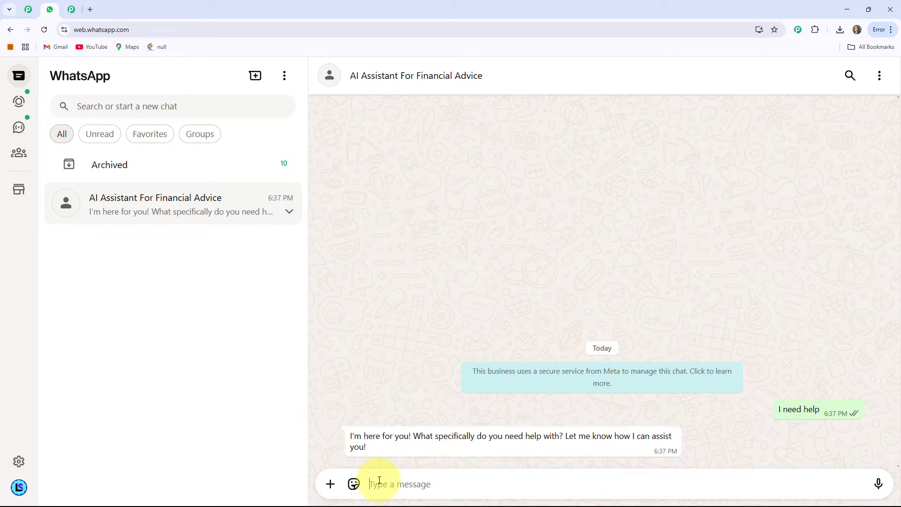
Send the questions "How safe is my financial data?" and "Can I connect my investment accounts securely?" to the assistant.
type("How safe is my financial data?")
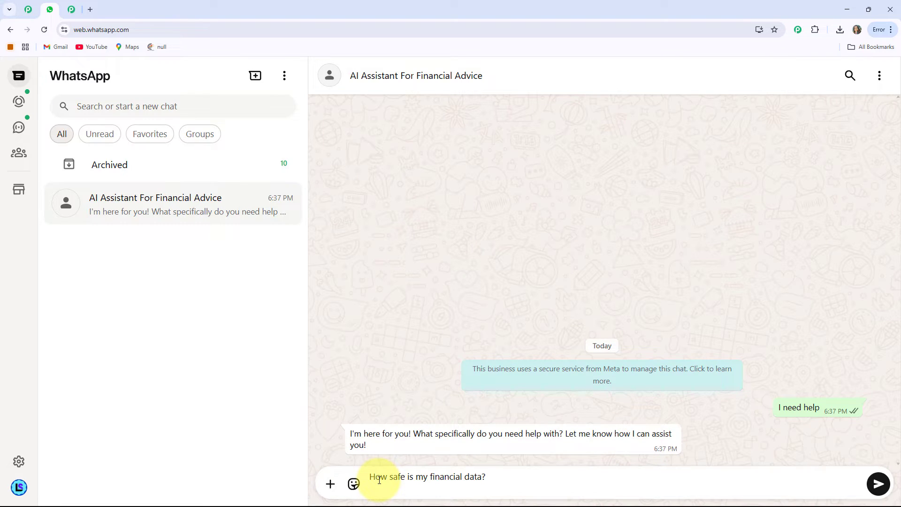
key("Return")
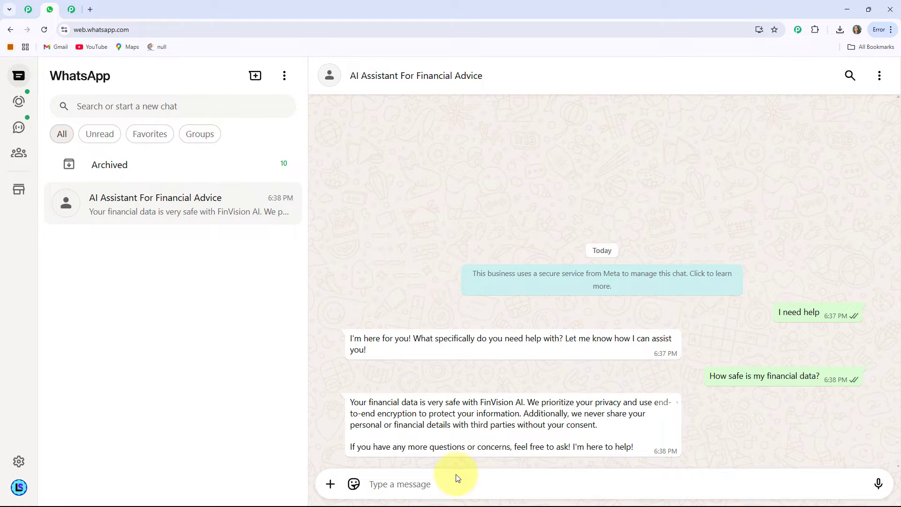
type("Can I connect my investment accounts securely?")
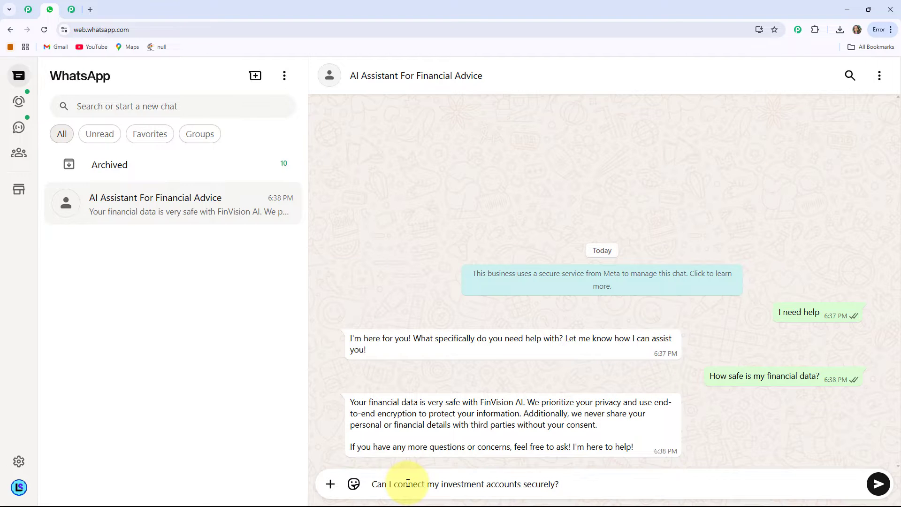
key("Return")
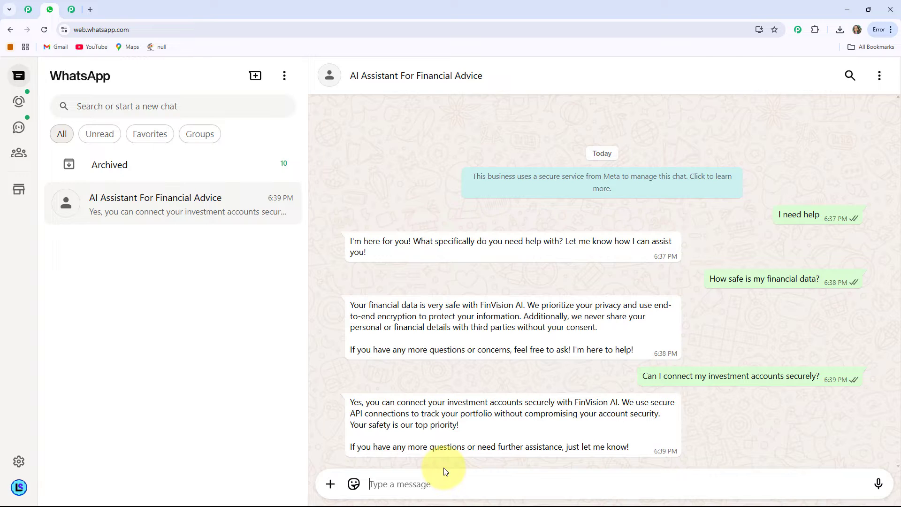
Send the questions "Do you provide market updates?" and "How can I get in touch with support?" to the assistant.
type("Do you provide market updates?")
key("Return")
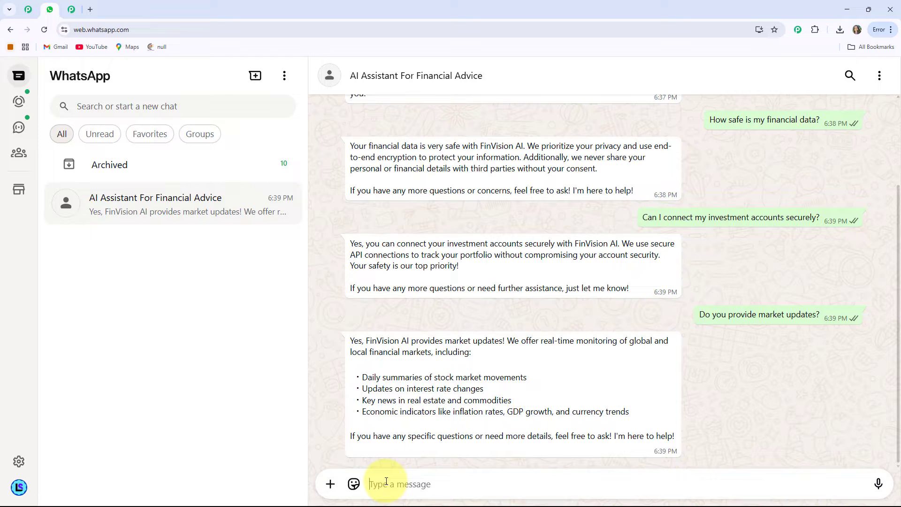
type("How can I get in touch with support?")
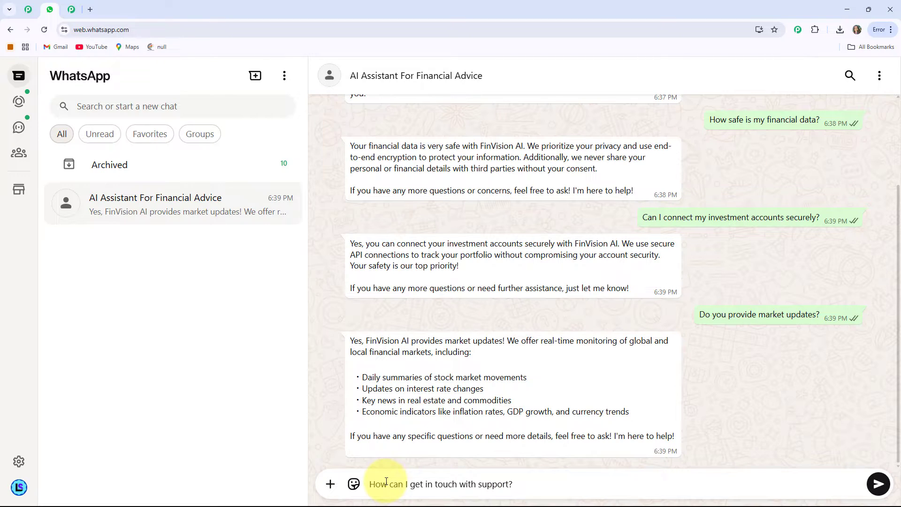
key("Return")
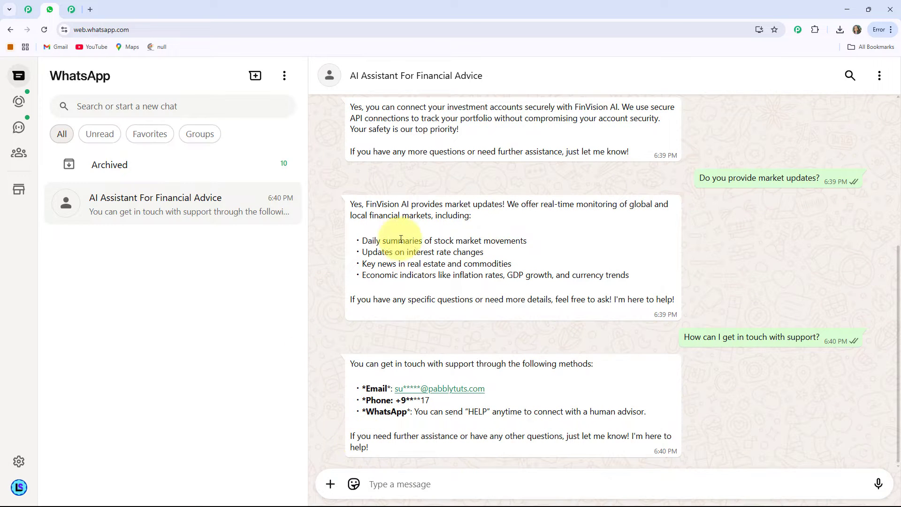
Scroll through the conversation to review the assistant's replies.
scroll(546, 225, "up", 3)
scroll(546, 279, "up", 2)
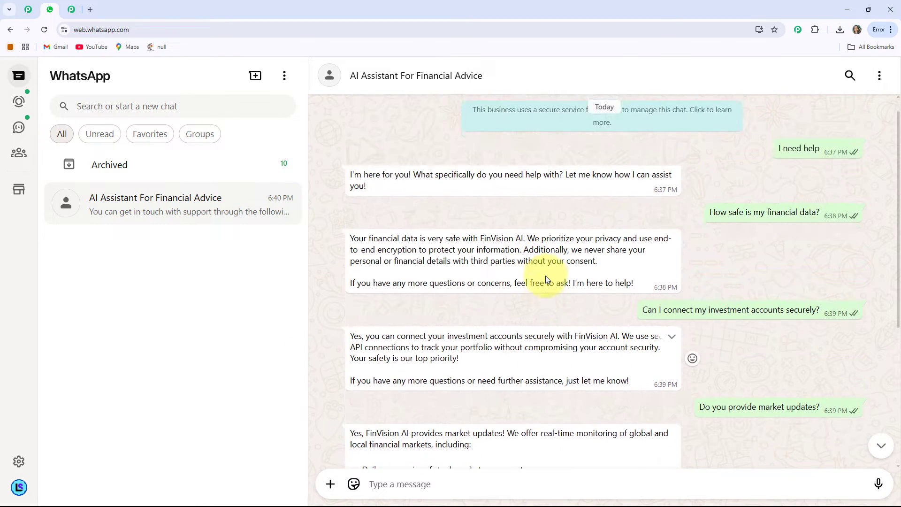
scroll(546, 279, "down", 5)
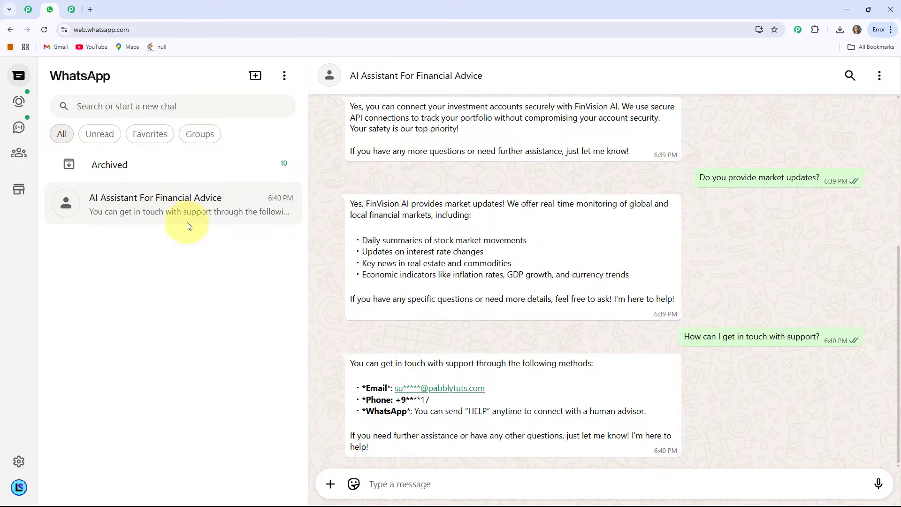
Open pabbly.com/chatflow in a new browser tab.
left_click(92, 10)
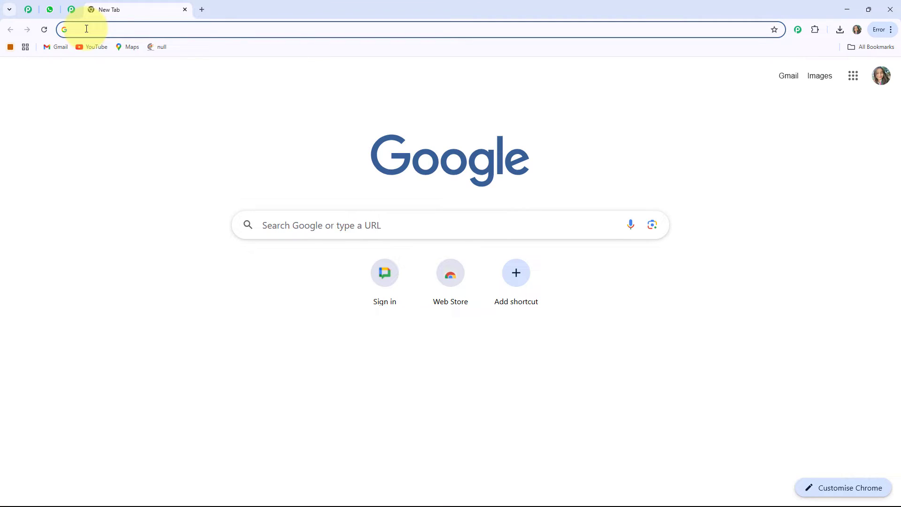
type("pabbly.com/chatflow")
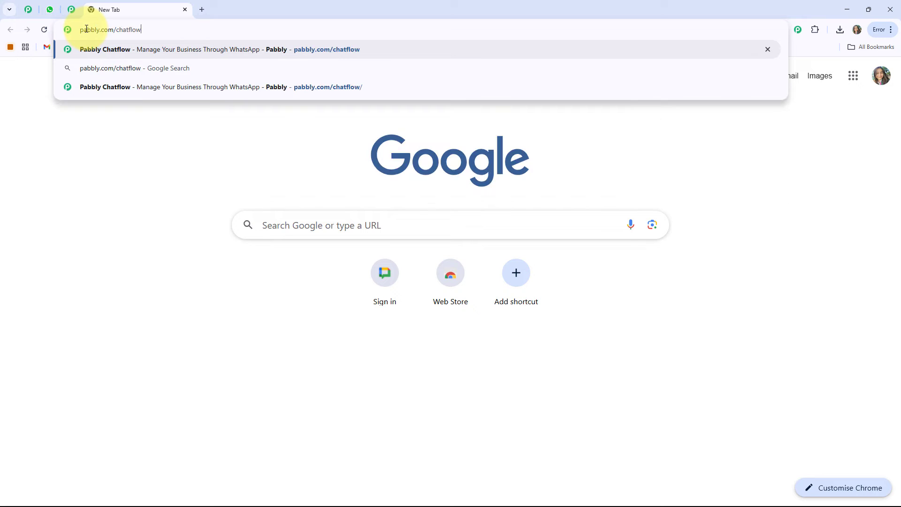
key("Return")
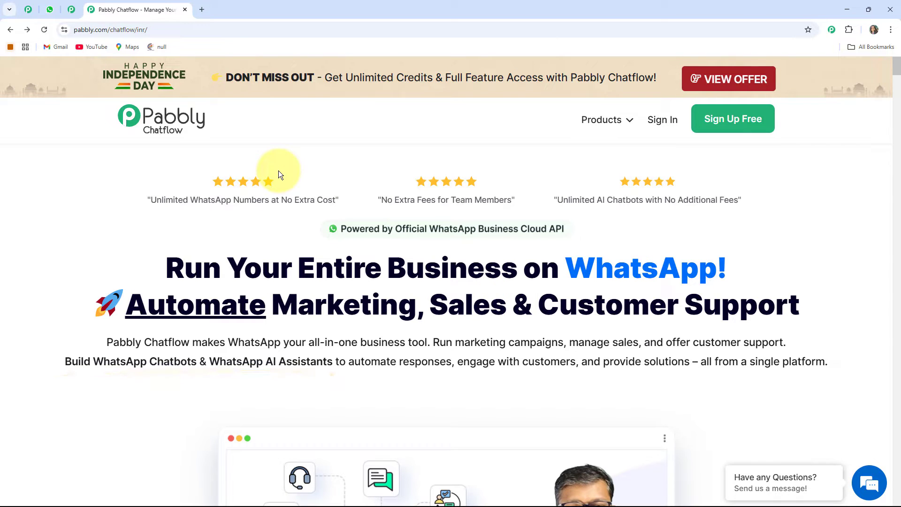
Switch to the Pabbly Community page and browse its sections down to the Join Pabbly Community button.
left_click(70, 15)
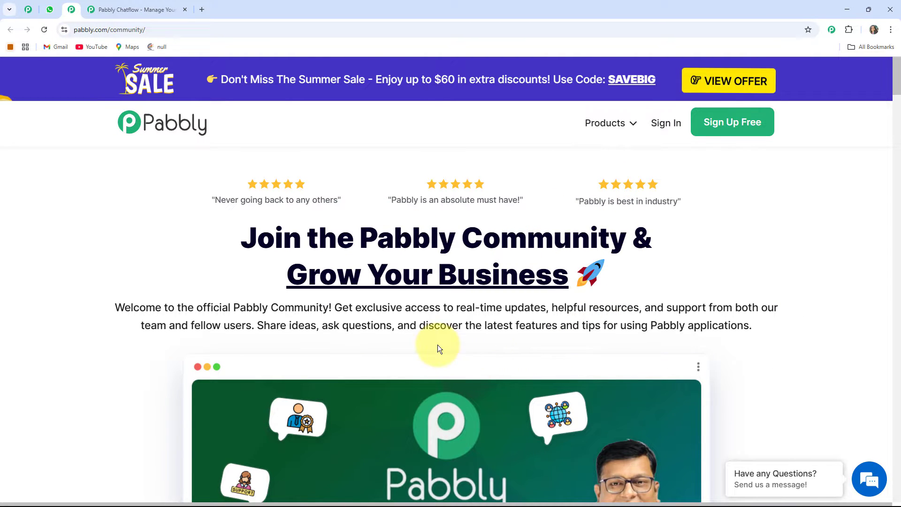
scroll(556, 245, "down", 1)
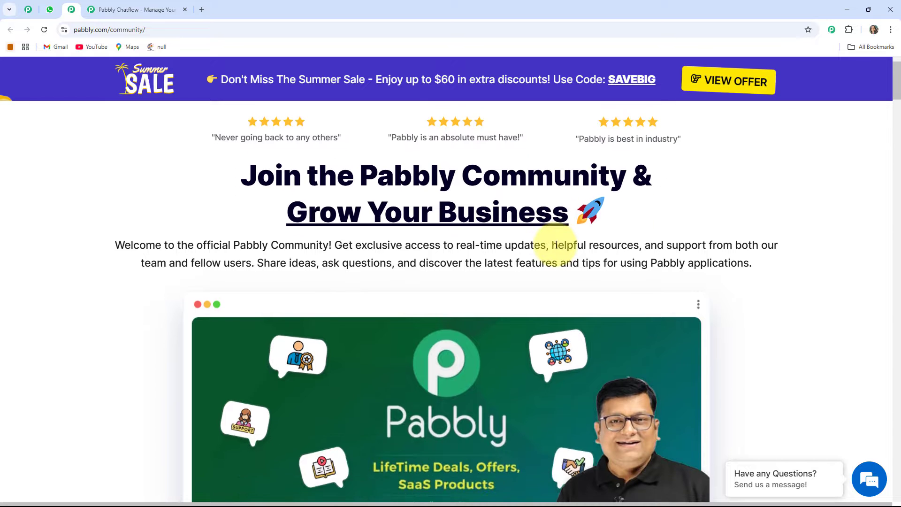
scroll(556, 244, "down", 1)
scroll(556, 244, "down", 1)
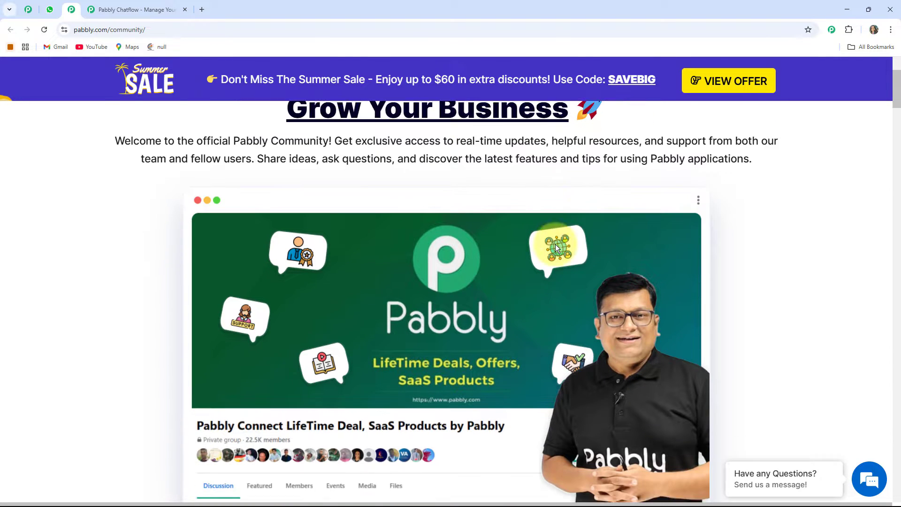
scroll(556, 247, "down", 2)
scroll(555, 244, "down", 2)
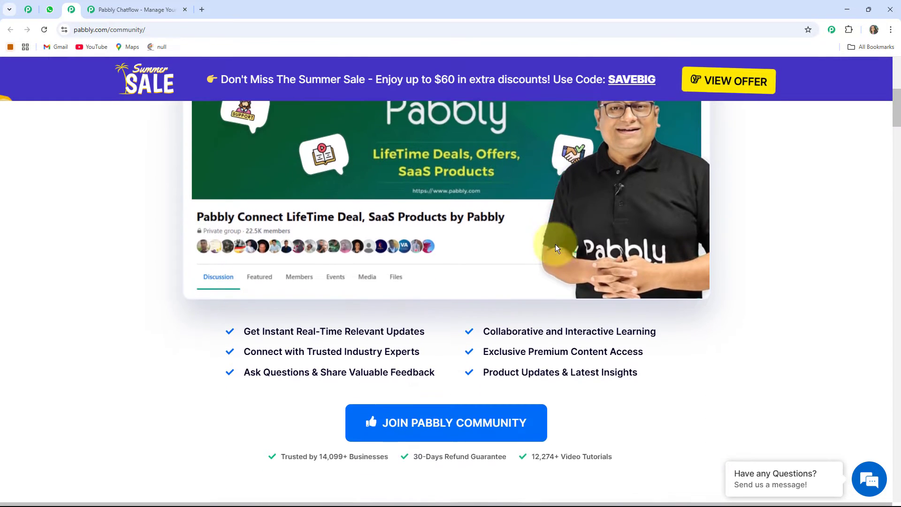
scroll(458, 258, "down", 4)
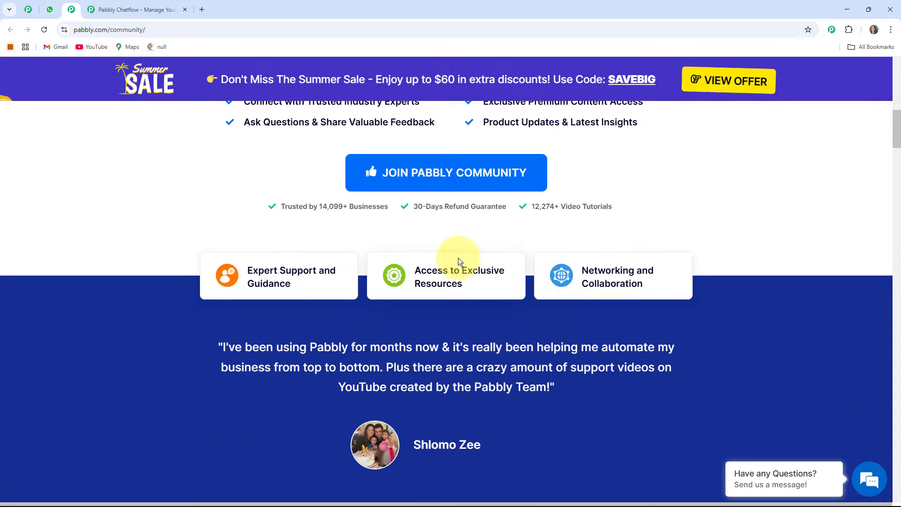
scroll(458, 258, "down", 4)
scroll(458, 258, "up", 2)
scroll(458, 258, "down", 3)
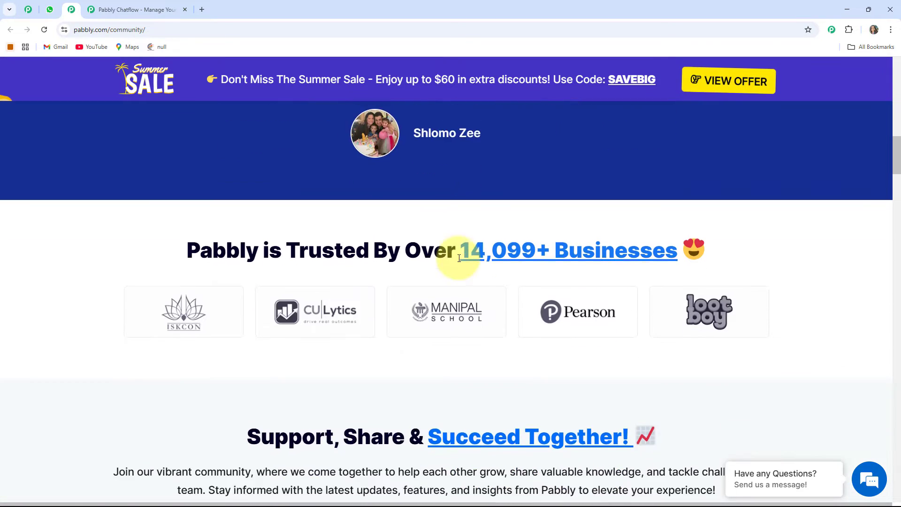
scroll(459, 258, "down", 2)
scroll(412, 292, "down", 2)
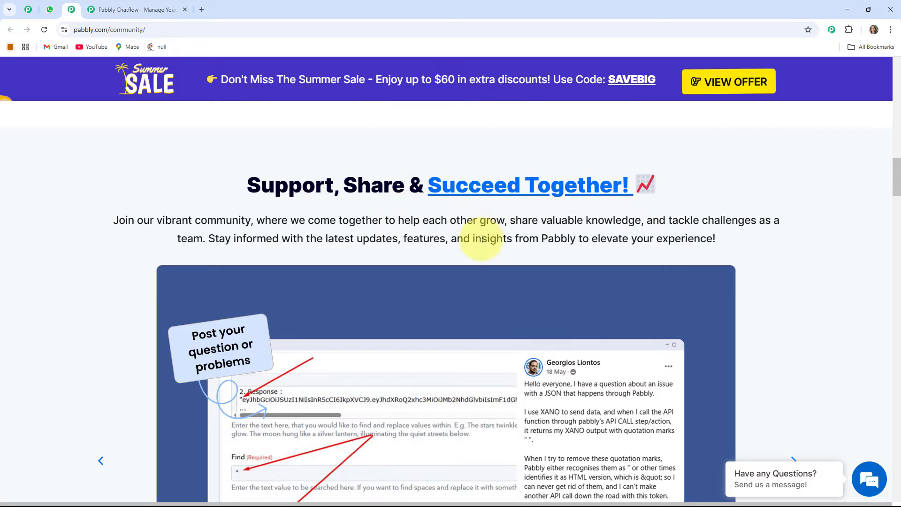
scroll(482, 240, "down", 3)
scroll(412, 256, "up", 4)
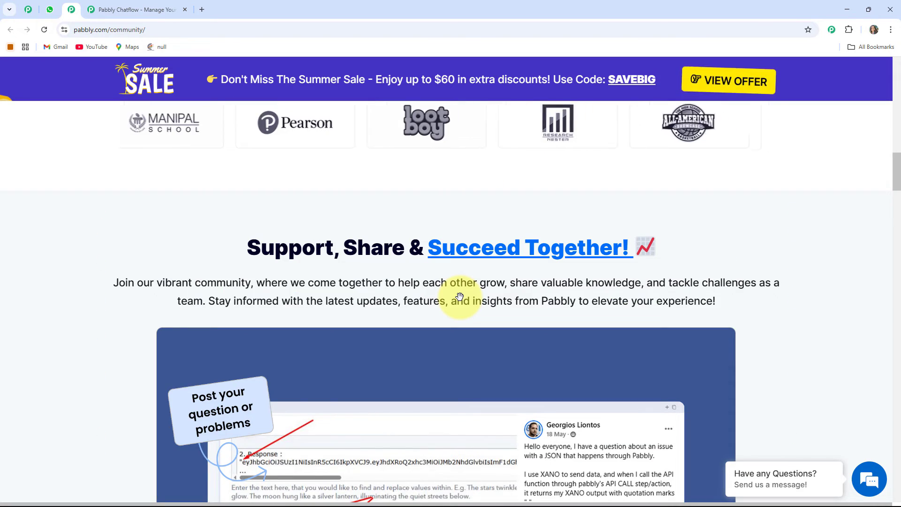
scroll(460, 296, "up", 4)
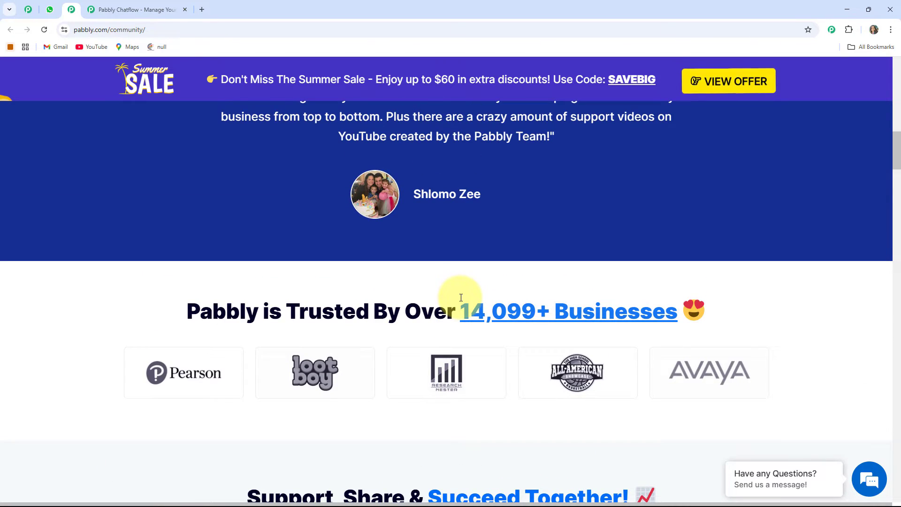
scroll(463, 286, "down", 7)
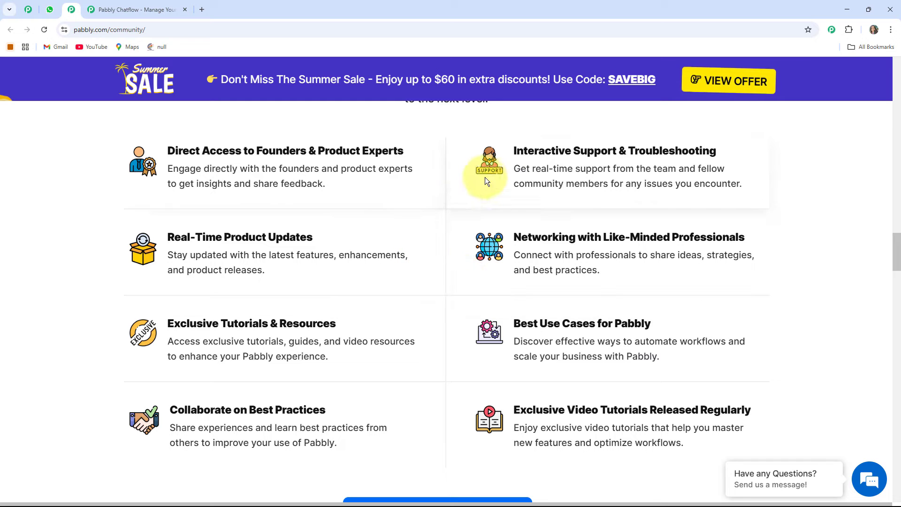
scroll(512, 269, "down", 3)
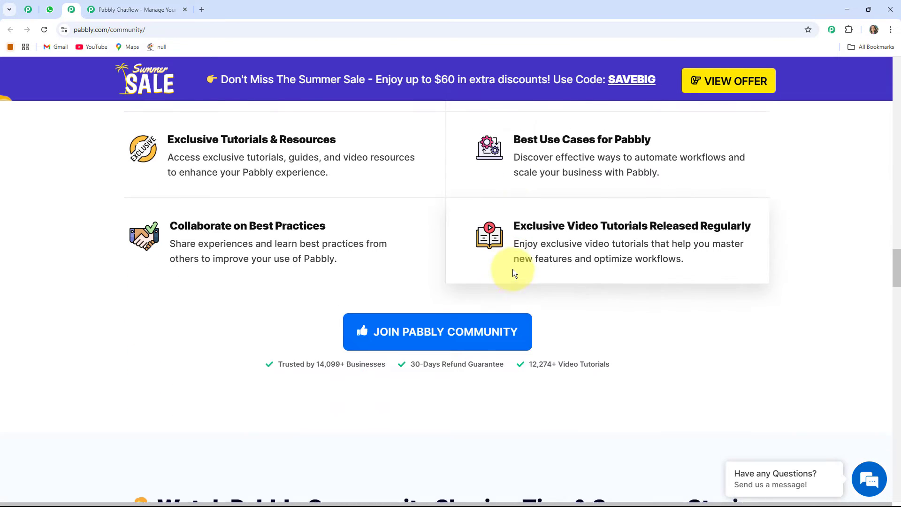
scroll(513, 269, "up", 2)
scroll(512, 269, "down", 1)
scroll(477, 192, "up", 6)
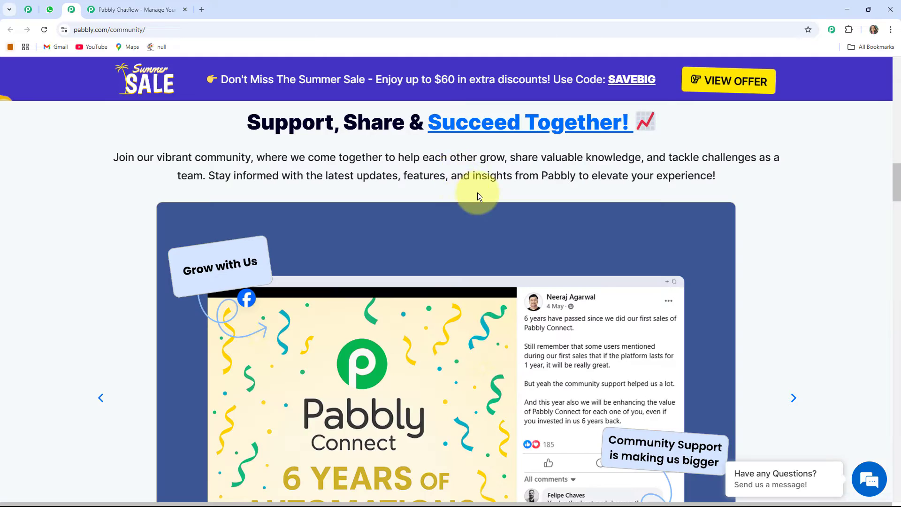
scroll(477, 192, "down", 4)
scroll(478, 244, "up", 4)
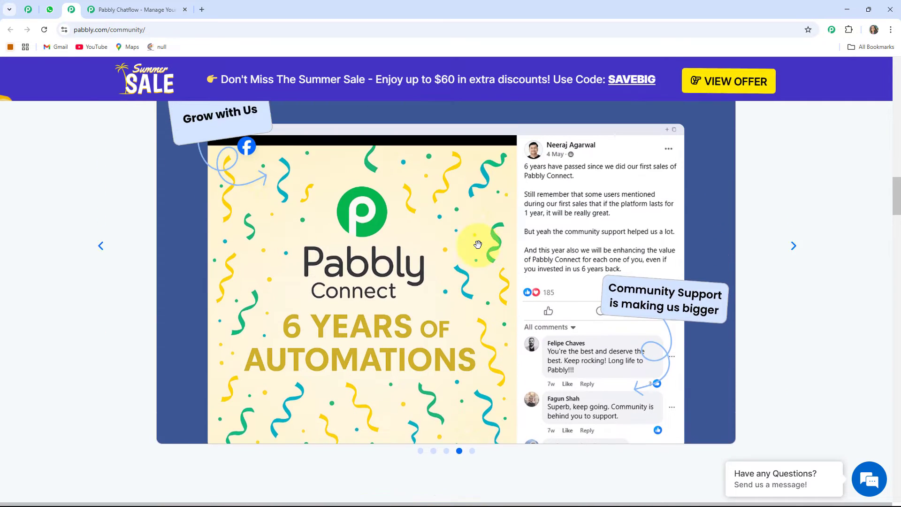
scroll(478, 244, "up", 4)
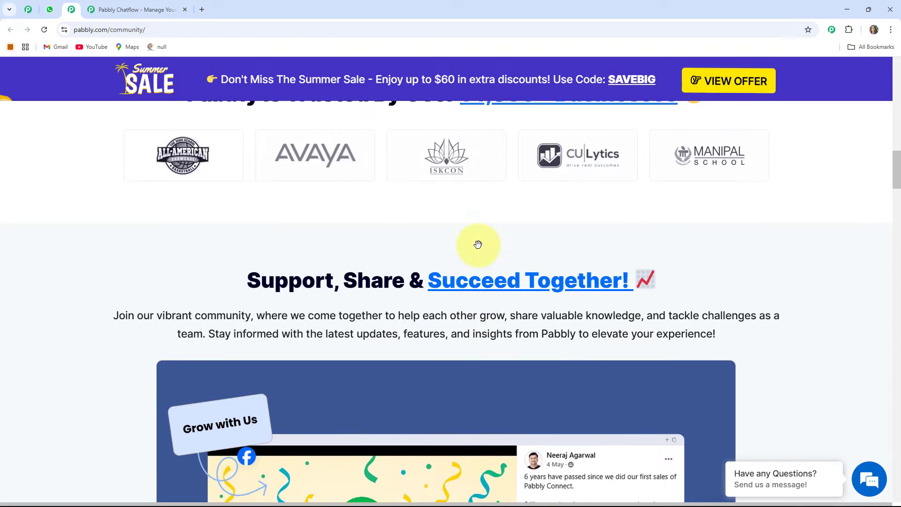
scroll(476, 243, "down", 8)
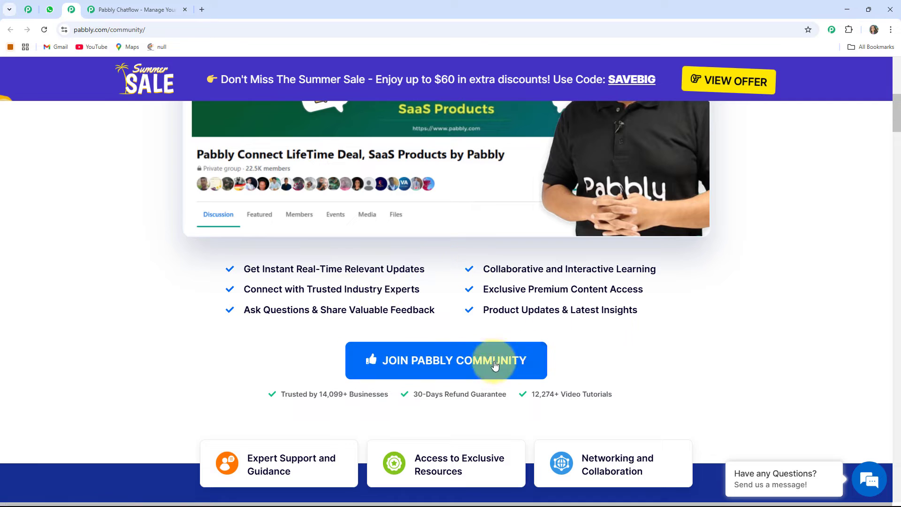
left_click(471, 370)
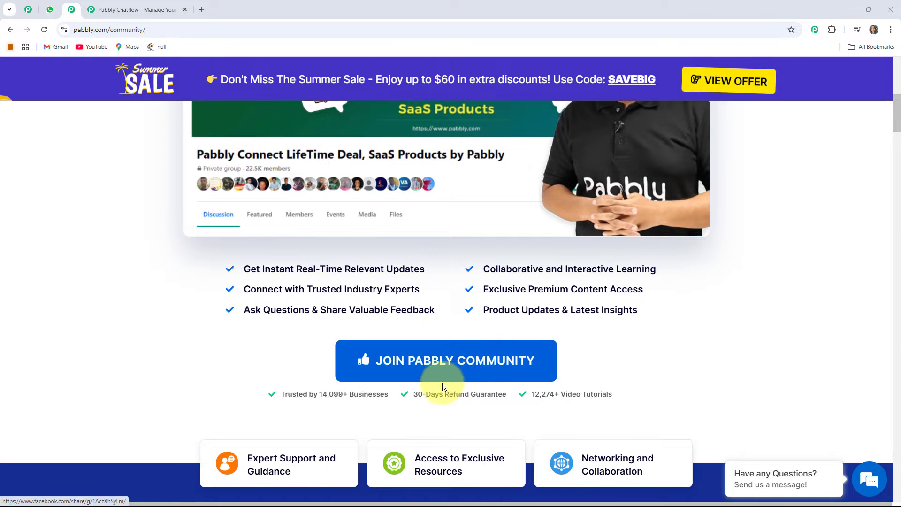
Return to the Pabbly Chatflow site and sign in to reach the All Pabbly Apps page.
left_click(139, 11)
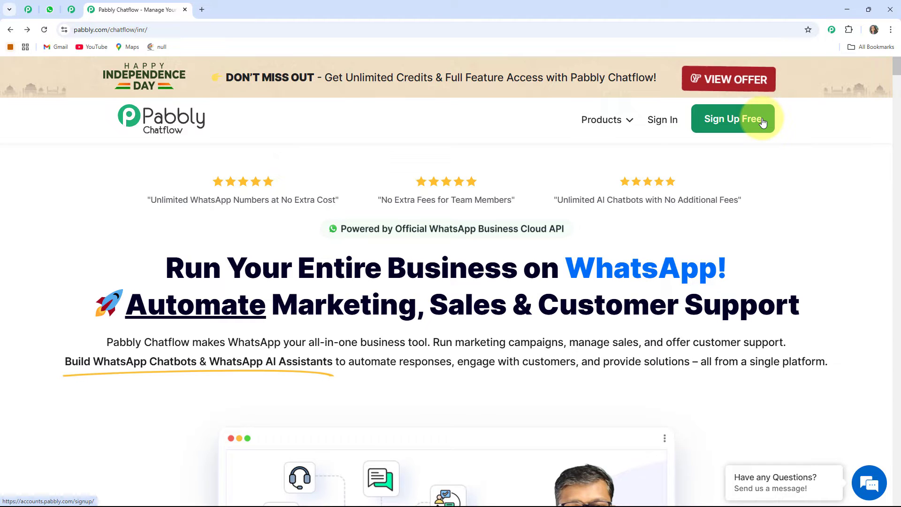
left_click(660, 124)
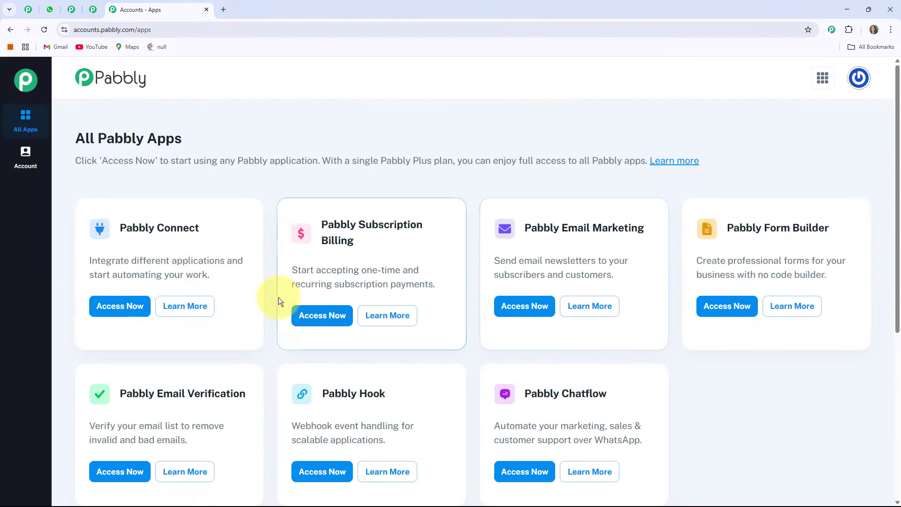
left_click_drag(80, 138, 181, 139)
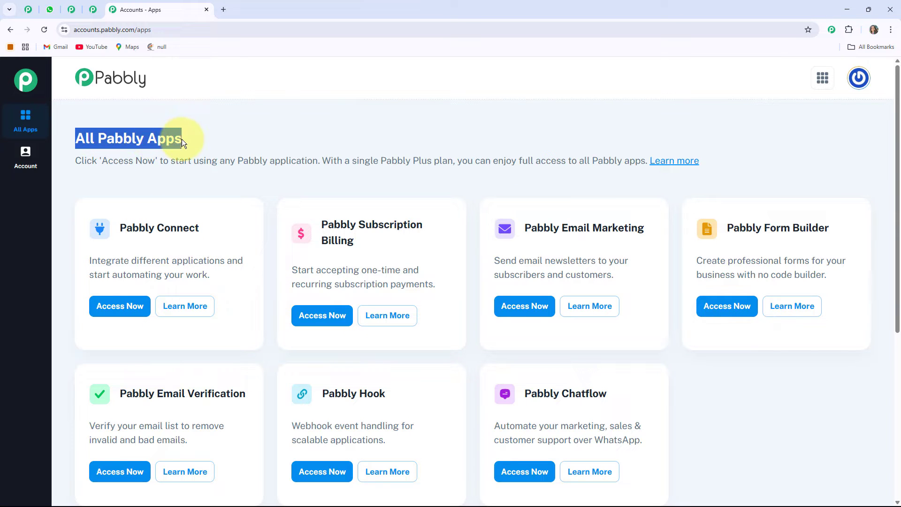
left_click(202, 157)
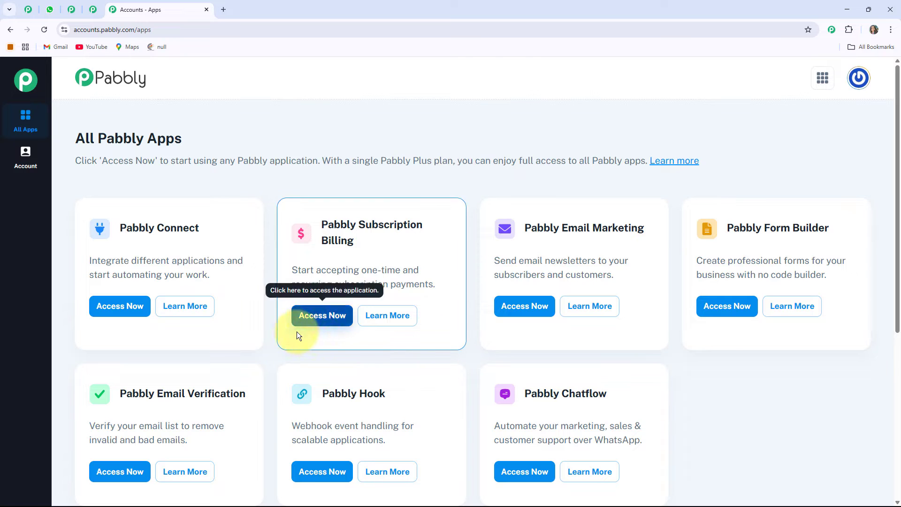
Open Pabbly Chatflow from the All Pabbly Apps page.
scroll(465, 232, "down", 4)
scroll(475, 242, "up", 1)
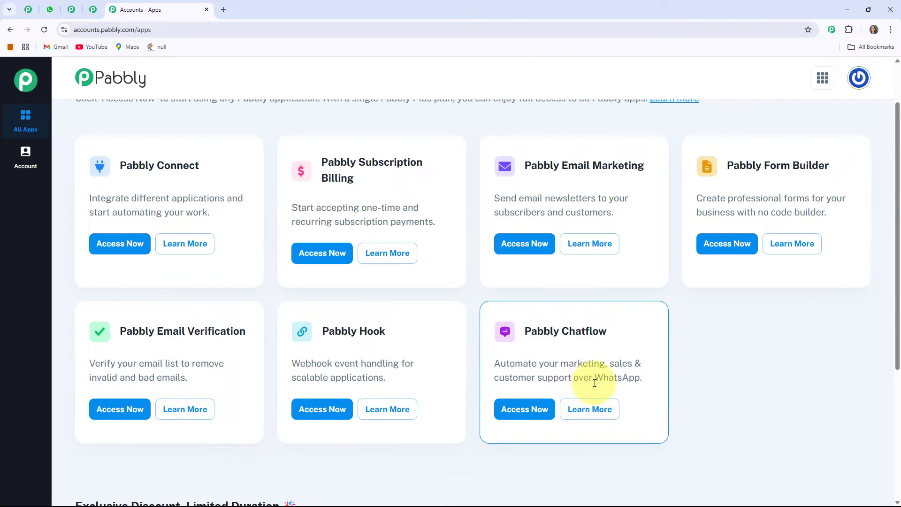
left_click(524, 412)
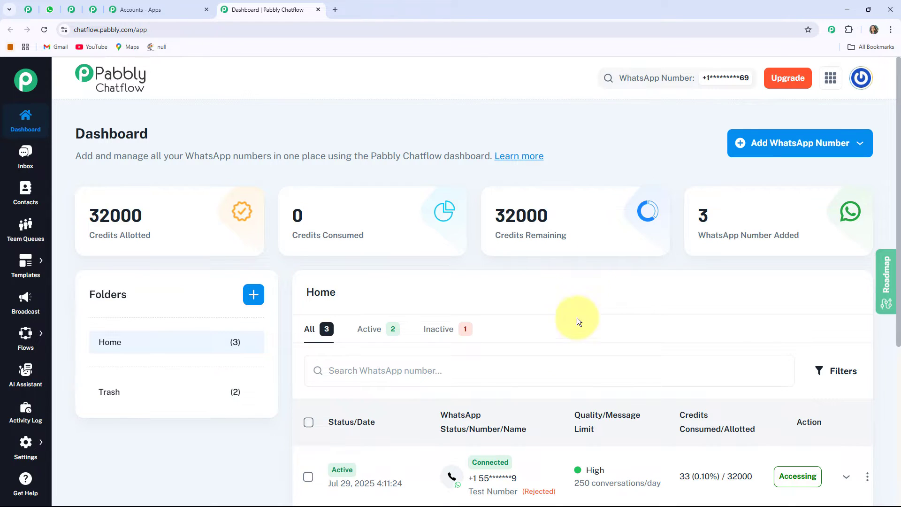
Review the dashboard credit cards and open, then close, the Manual Token Connect dialog for adding a WhatsApp number.
left_click_drag(170, 234, 170, 234)
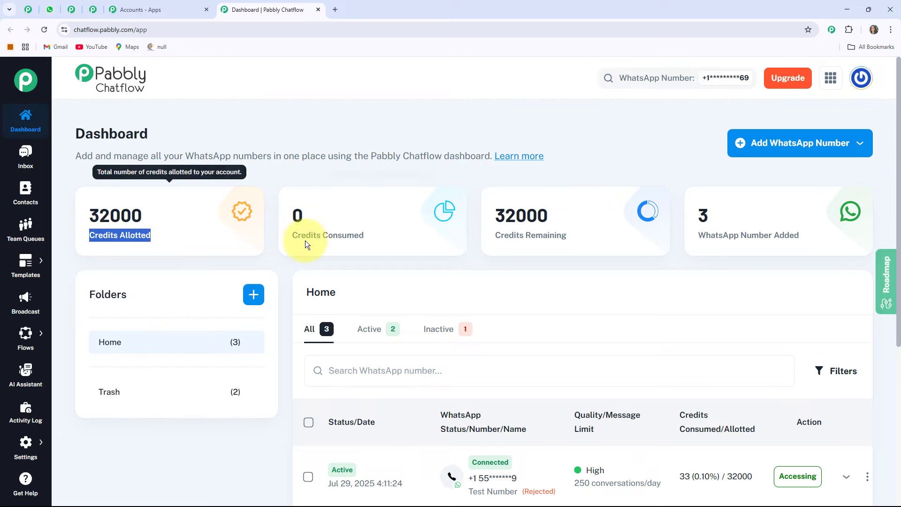
left_click(404, 240)
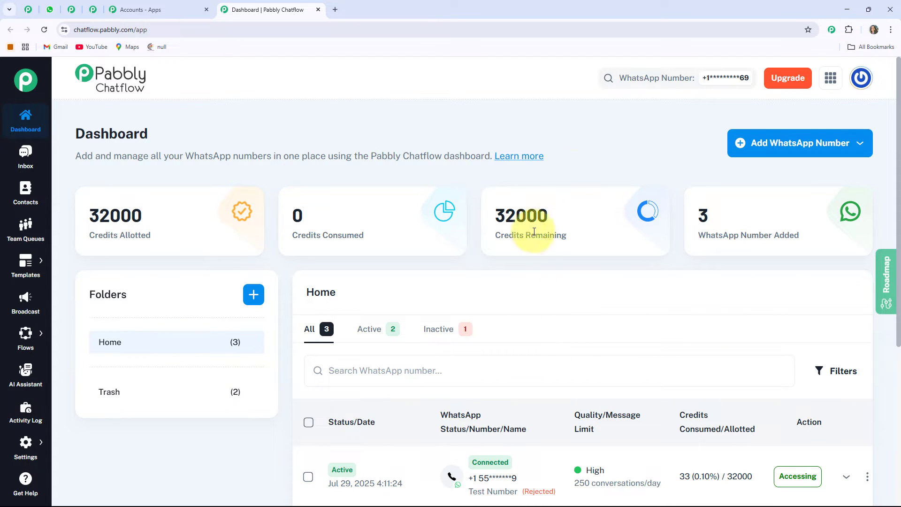
left_click(807, 145)
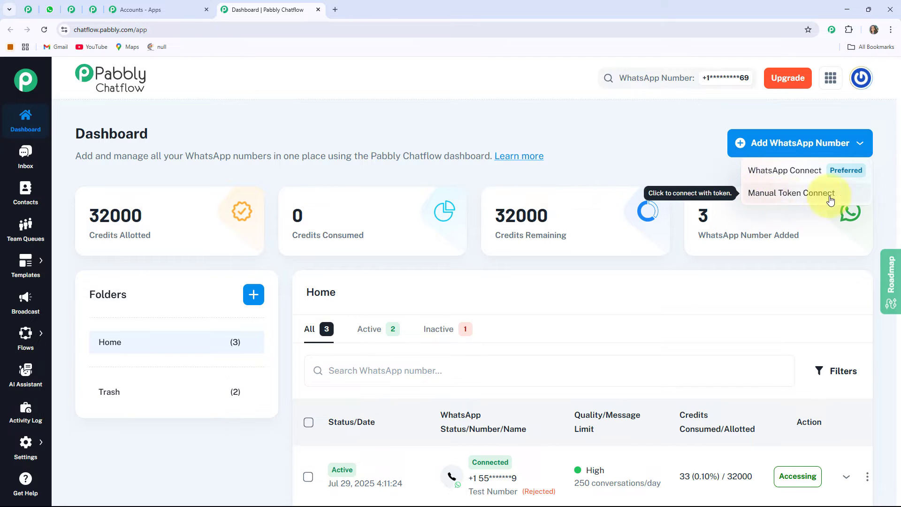
left_click(805, 198)
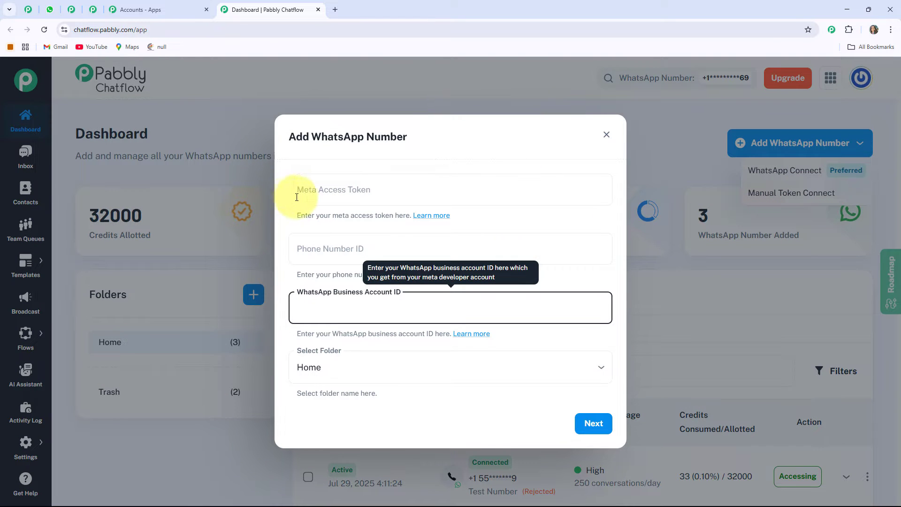
left_click(378, 216)
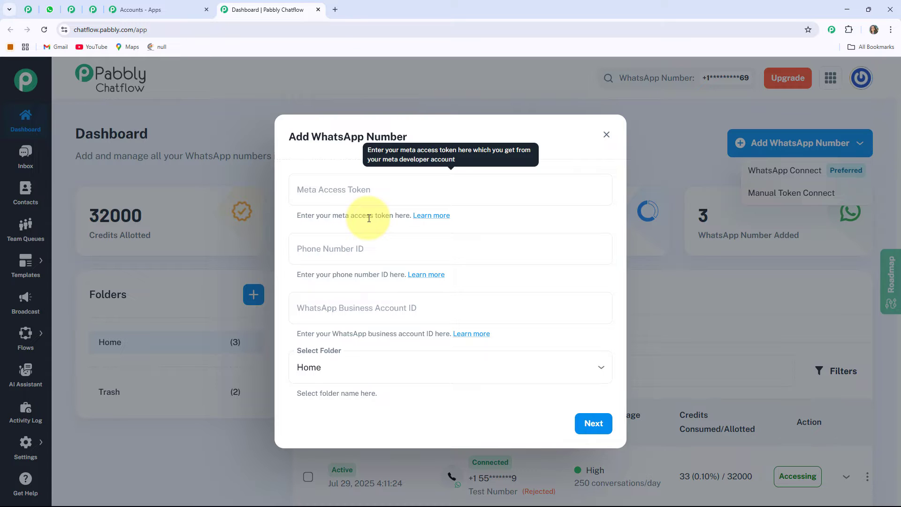
left_click(606, 135)
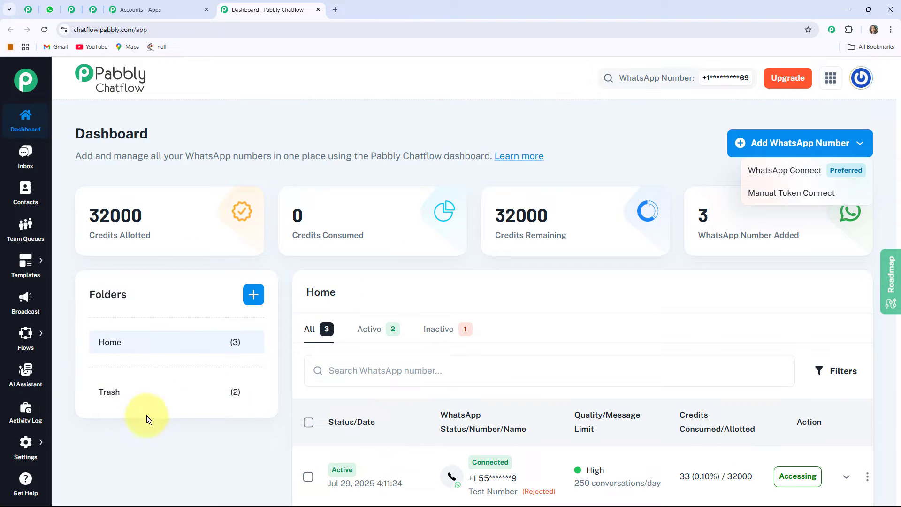
Browse the dashboard's list of added WhatsApp numbers.
left_click(553, 307)
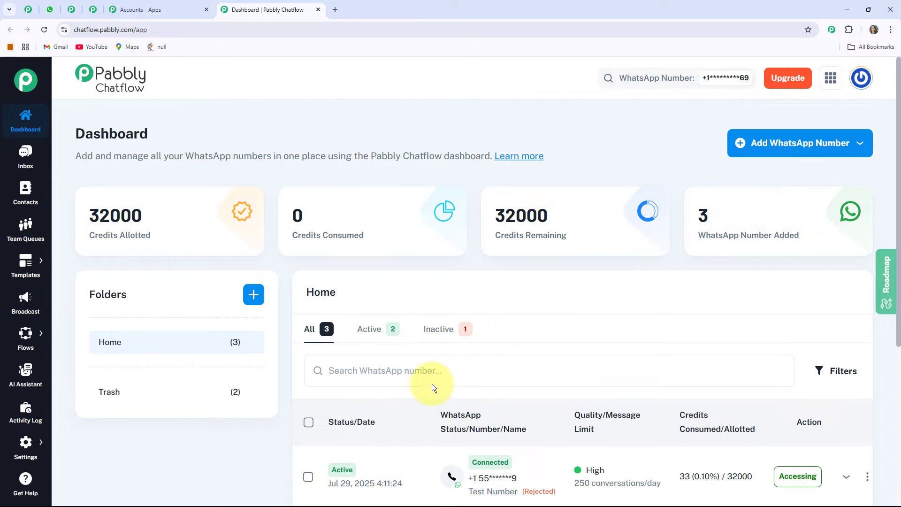
scroll(610, 347, "down", 4)
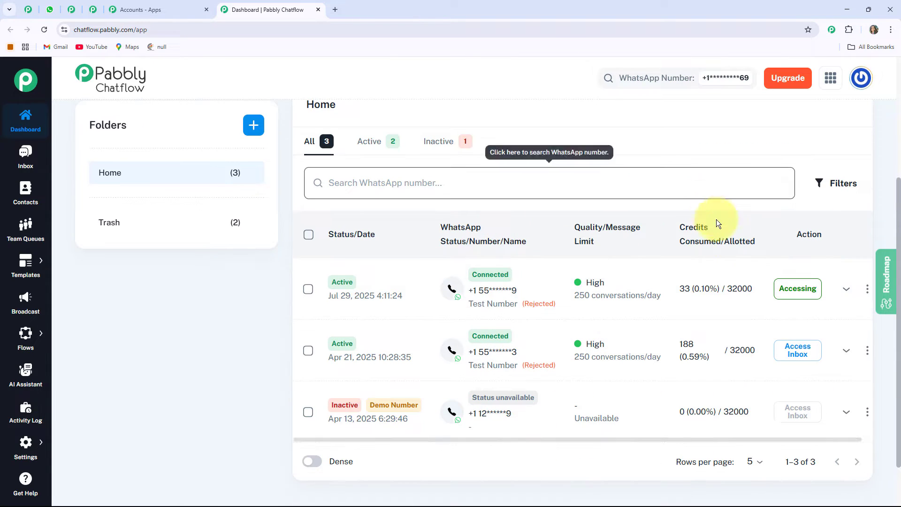
scroll(645, 325, "up", 4)
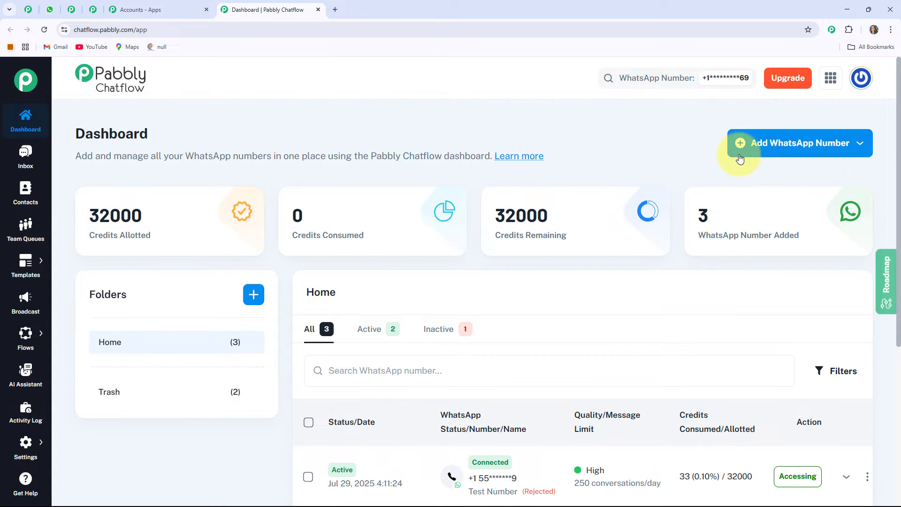
mouse_move(655, 195)
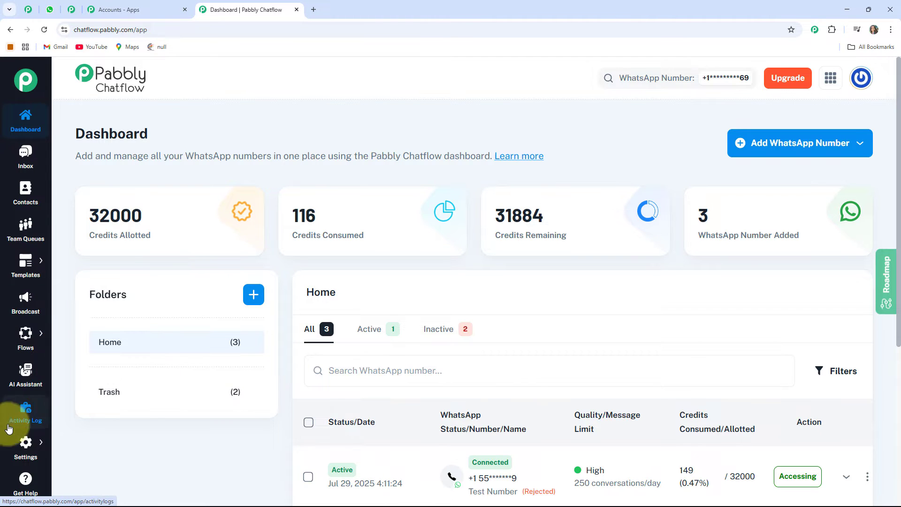
mouse_move(11, 443)
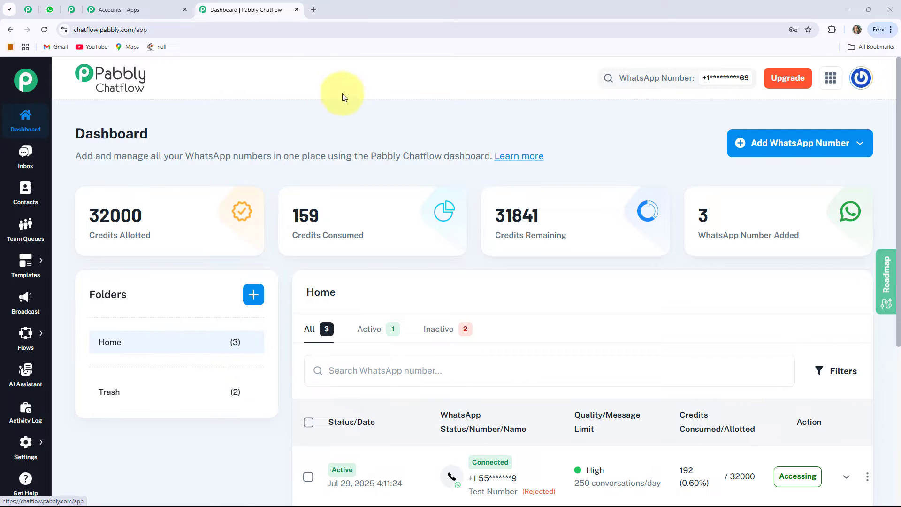
Create a new AI assistant named "AI Assistant for Financial Advice & Portfolio Management".
left_click(32, 379)
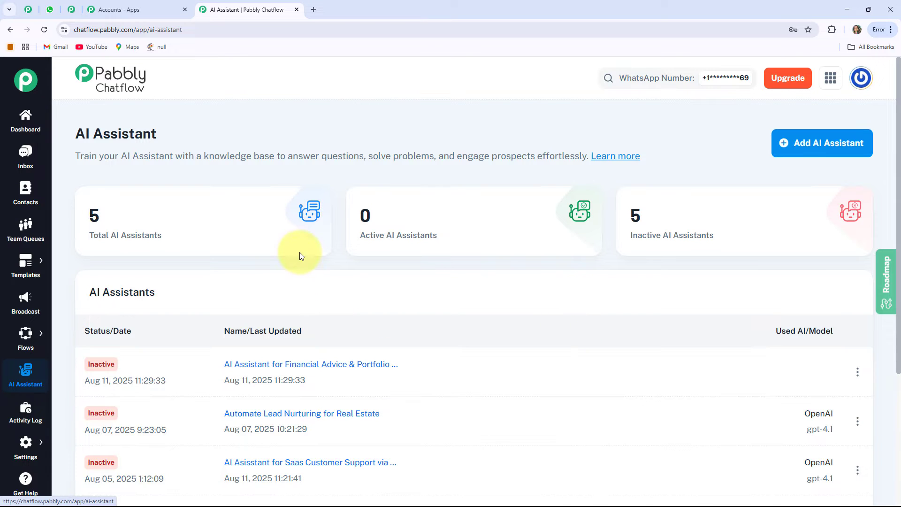
left_click(859, 150)
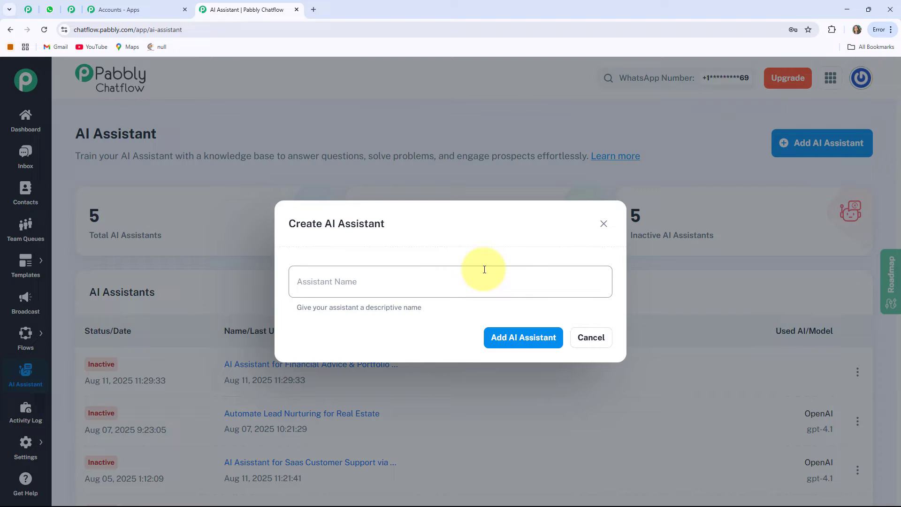
left_click(488, 270)
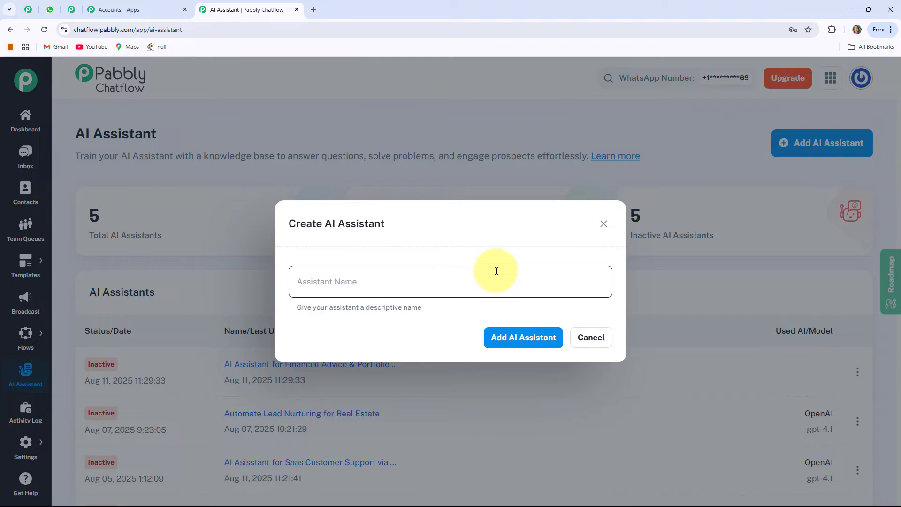
type("AI Assistant for Financial Advice & Portfolio Management")
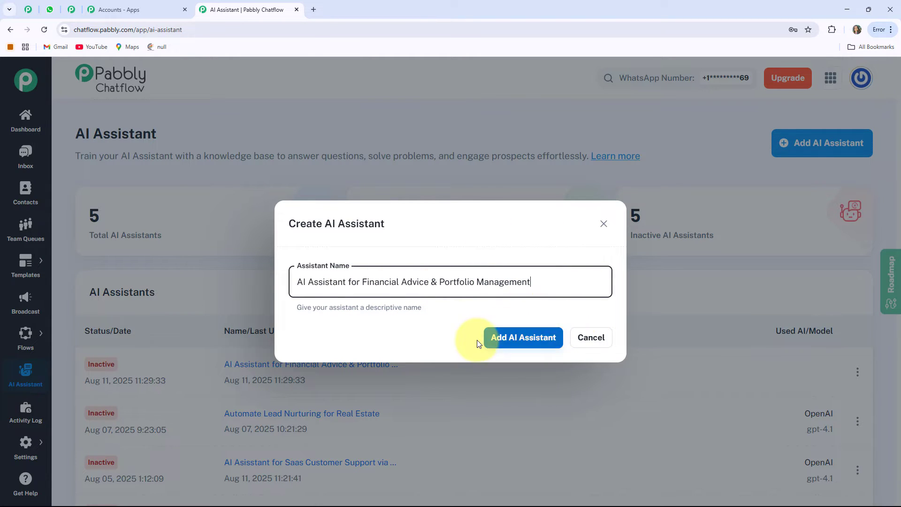
left_click(541, 344)
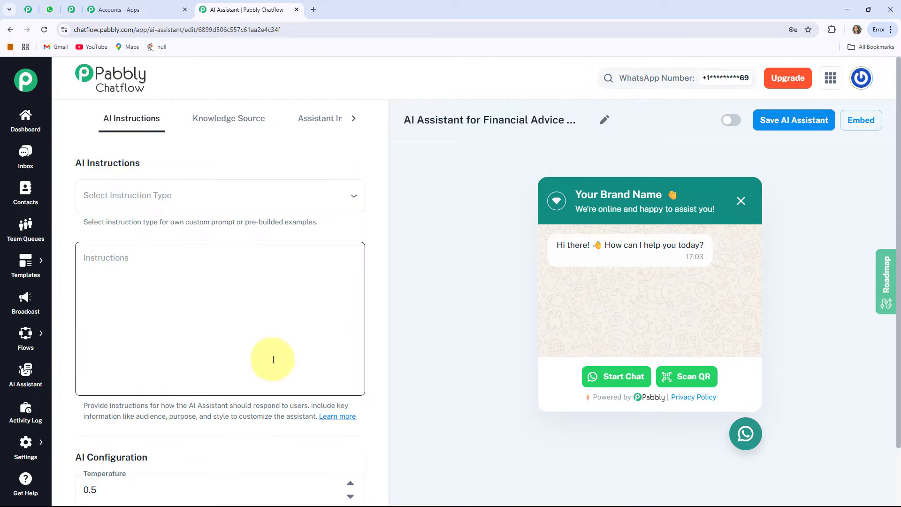
Choose the AI Agent instruction type and set the temperature to 0.5.
left_click(222, 196)
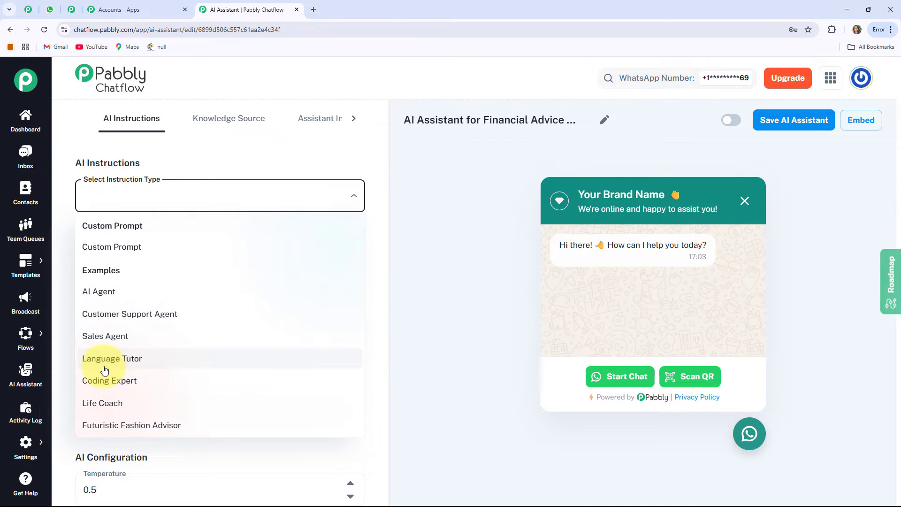
left_click(100, 292)
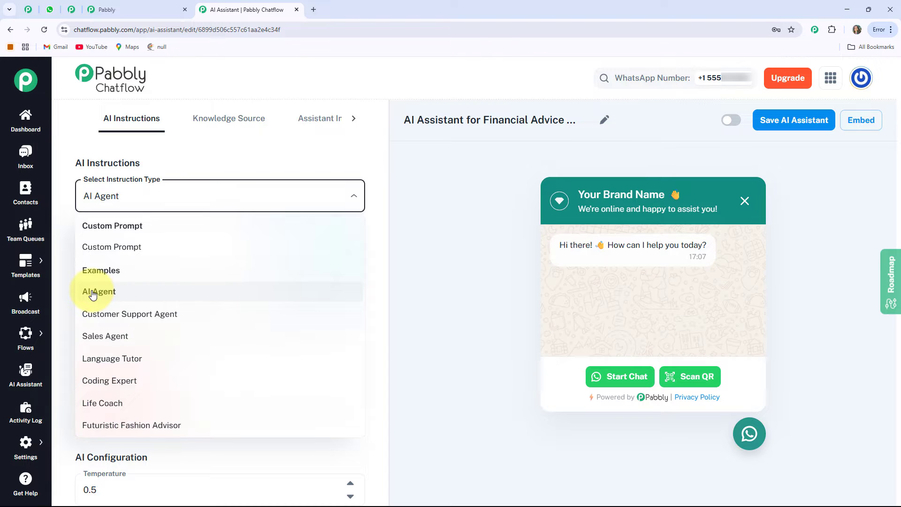
left_click(93, 292)
scroll(136, 237, "down", 4)
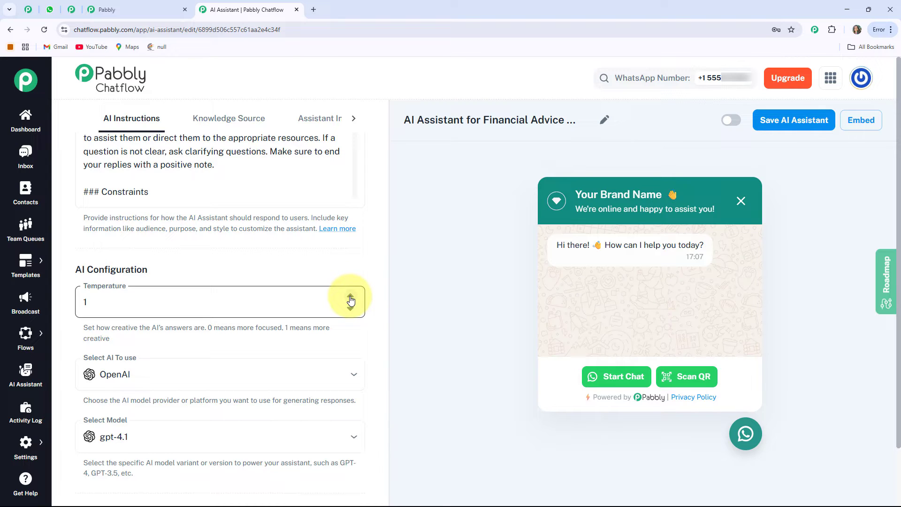
left_click(351, 309)
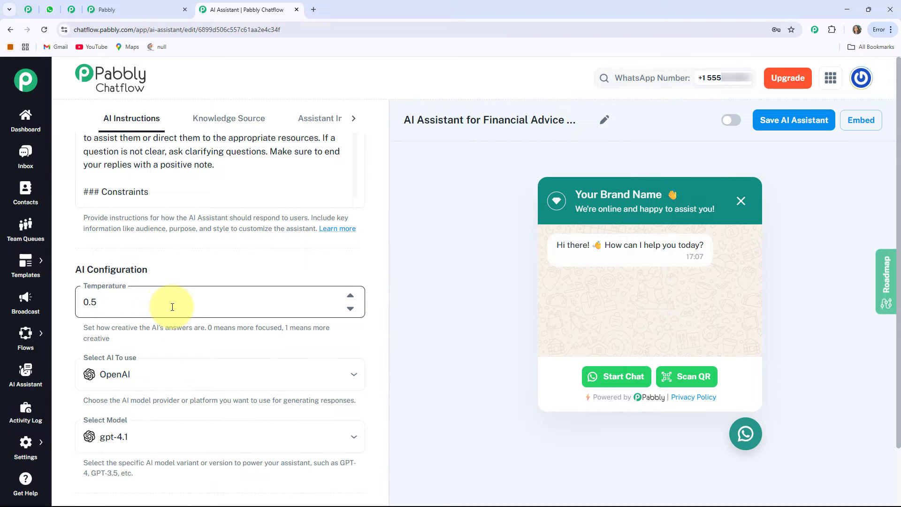
Select OpenAI as the AI provider and gpt-4o-mini as the model.
scroll(173, 305, "down", 2)
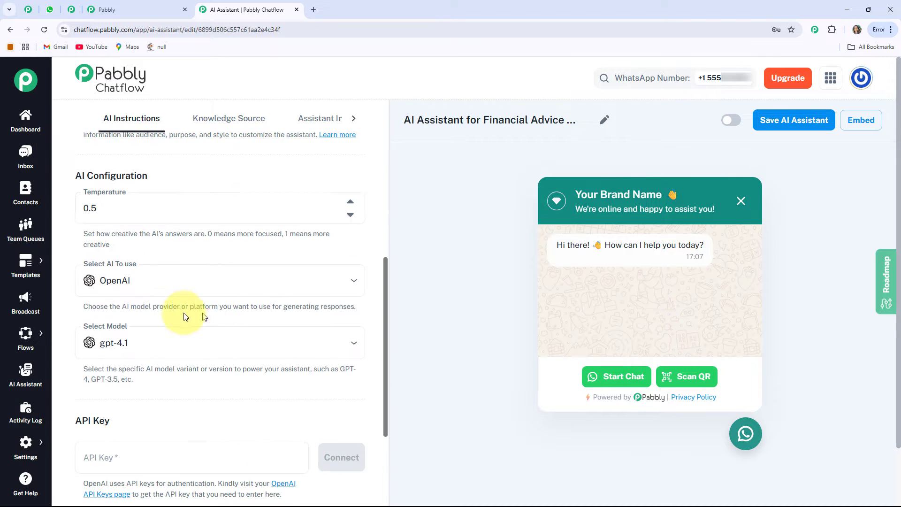
left_click(150, 291)
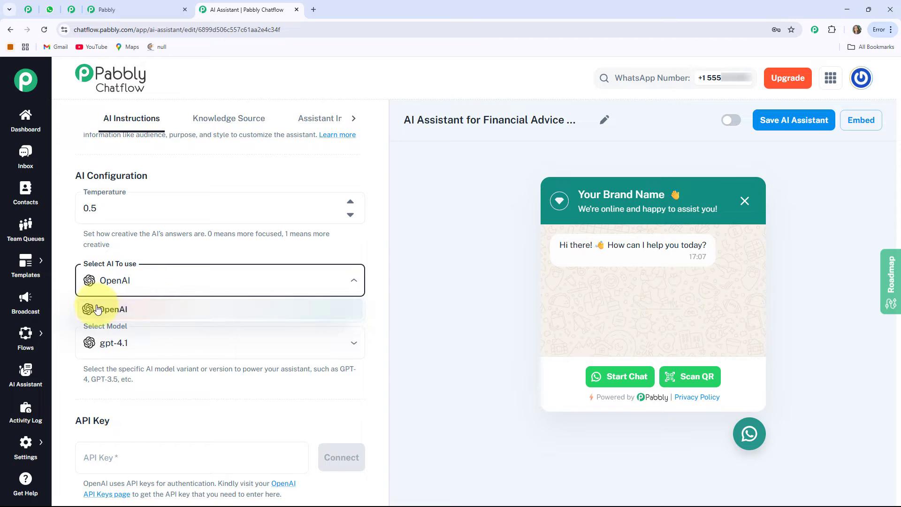
left_click(151, 311)
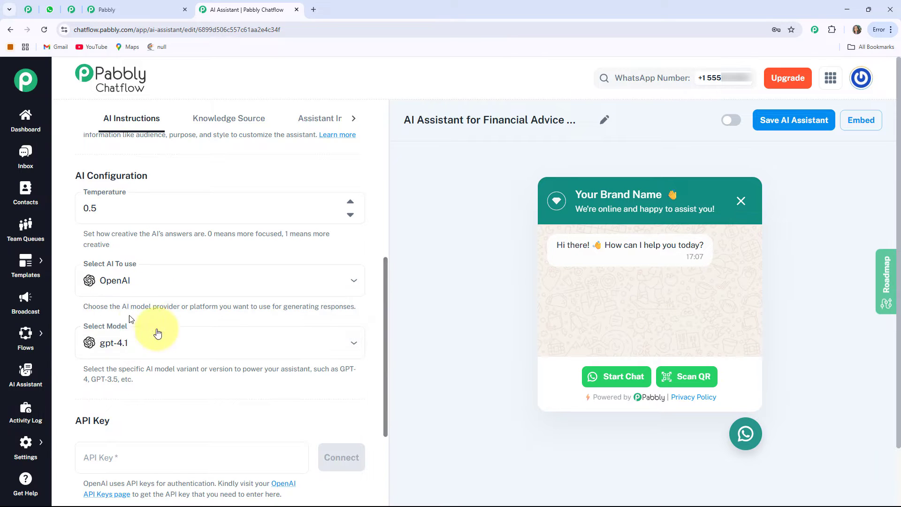
scroll(141, 341, "down", 1)
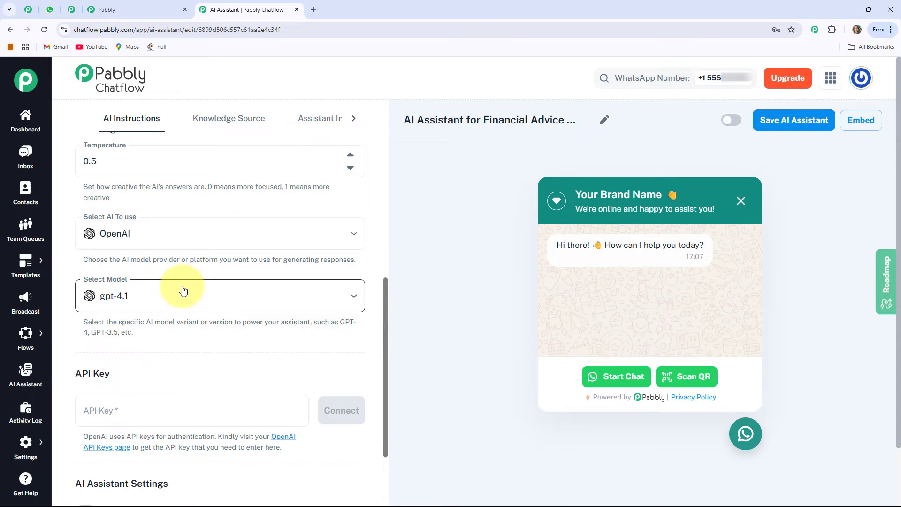
left_click(143, 295)
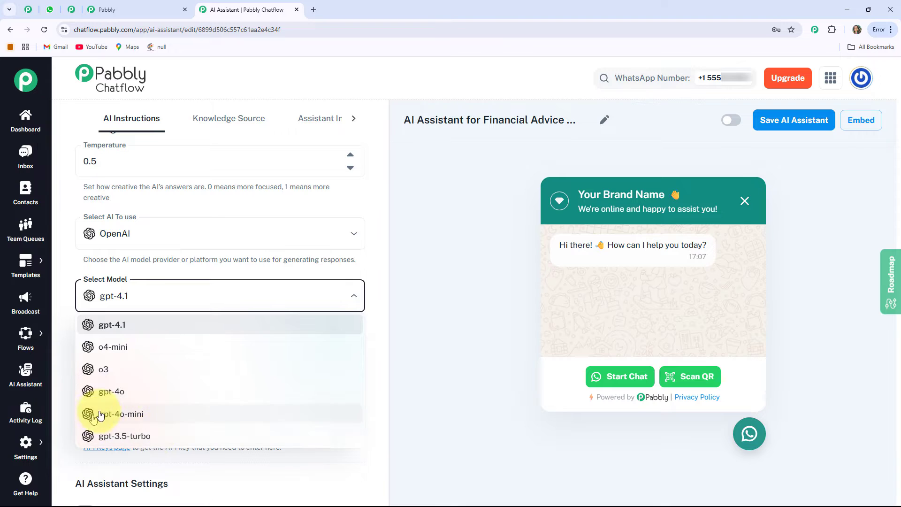
left_click(128, 418)
Open the OpenAI API Keys page from the assistant's API key section.
scroll(217, 275, "down", 2)
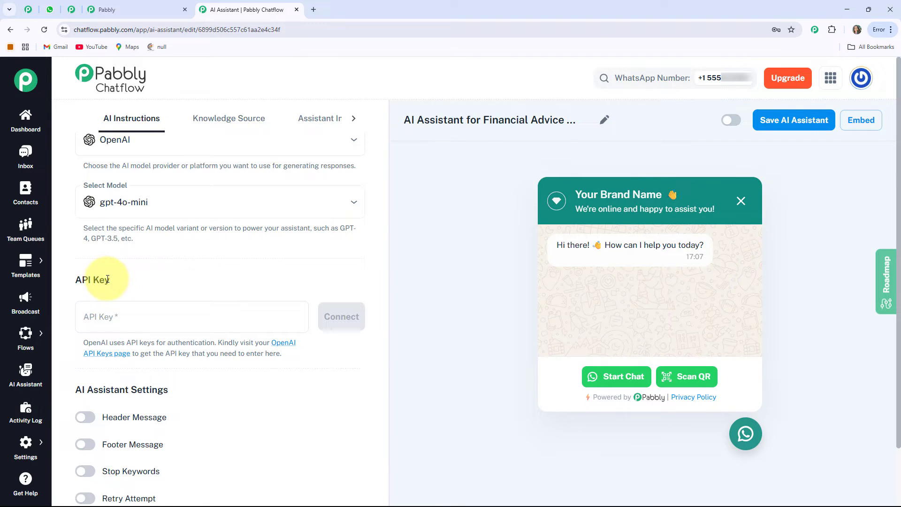
left_click_drag(109, 282, 71, 282)
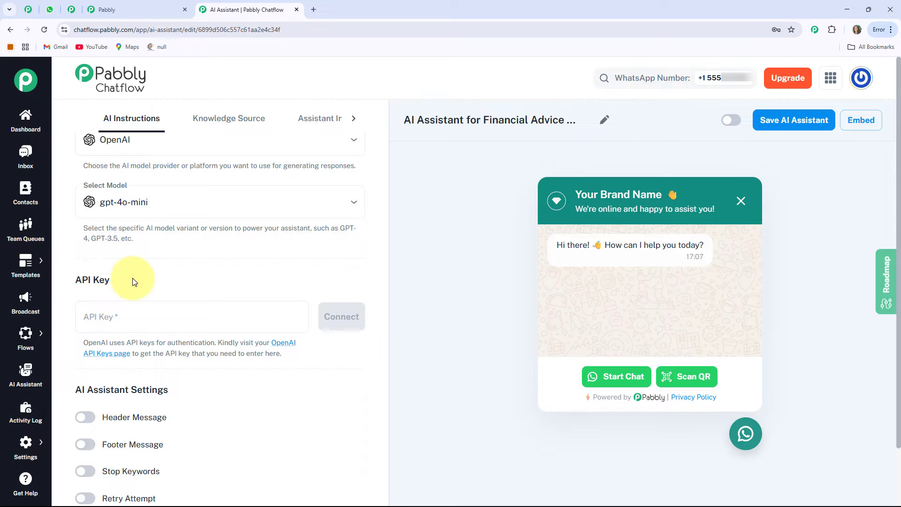
left_click(115, 317)
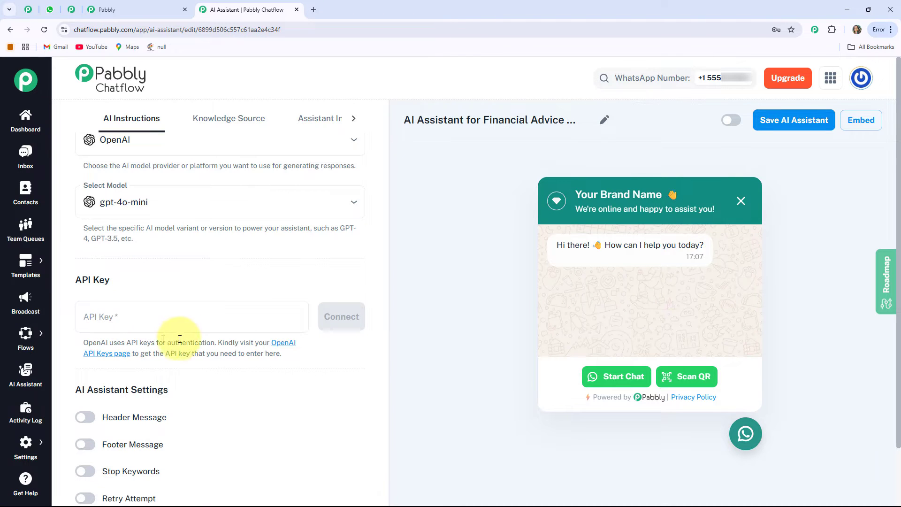
scroll(127, 253, "down", 1)
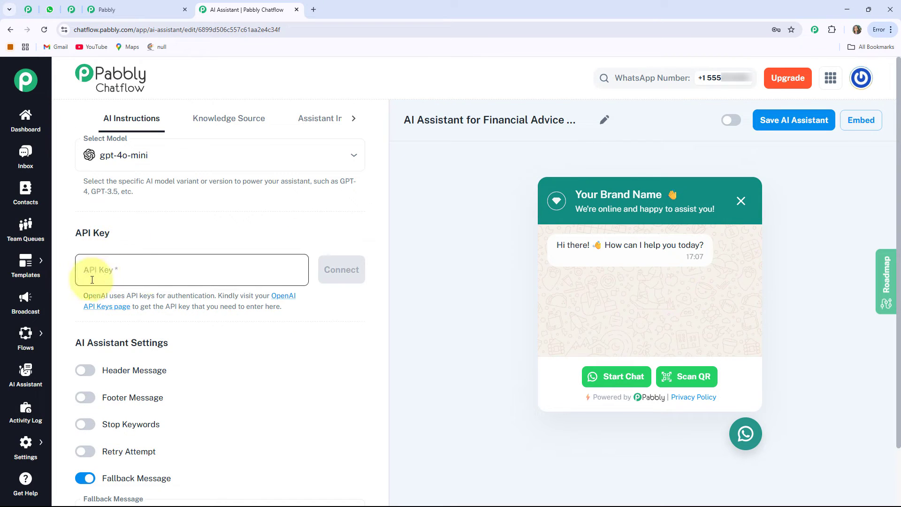
left_click(290, 301)
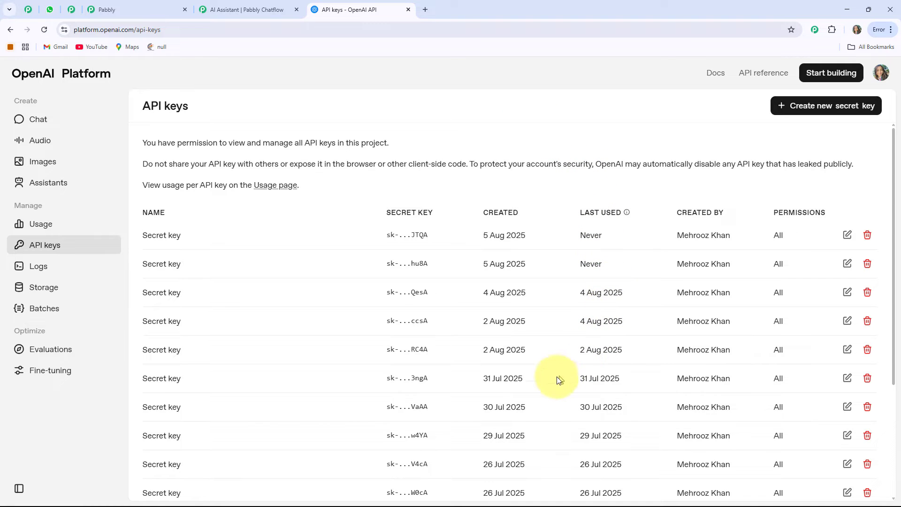
Create a new OpenAI secret key with All permissions in the default project and copy it.
left_click(832, 109)
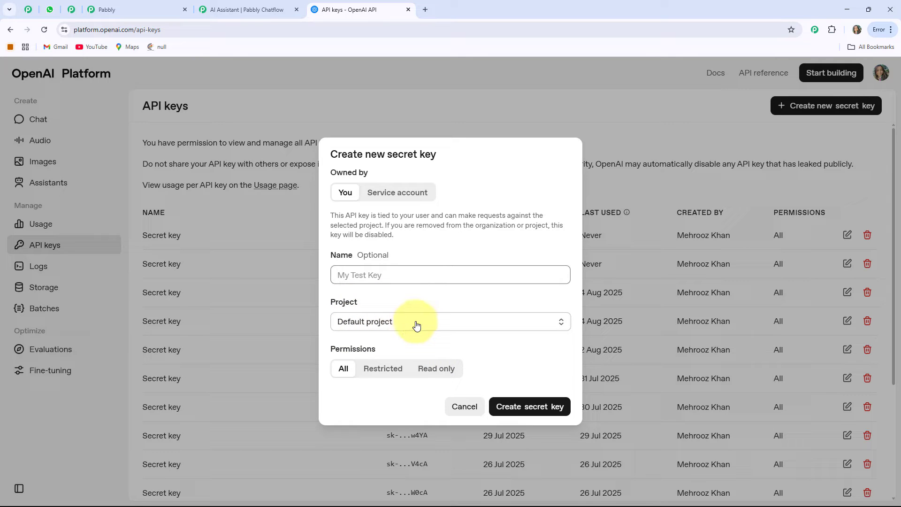
left_click_drag(384, 351, 339, 350)
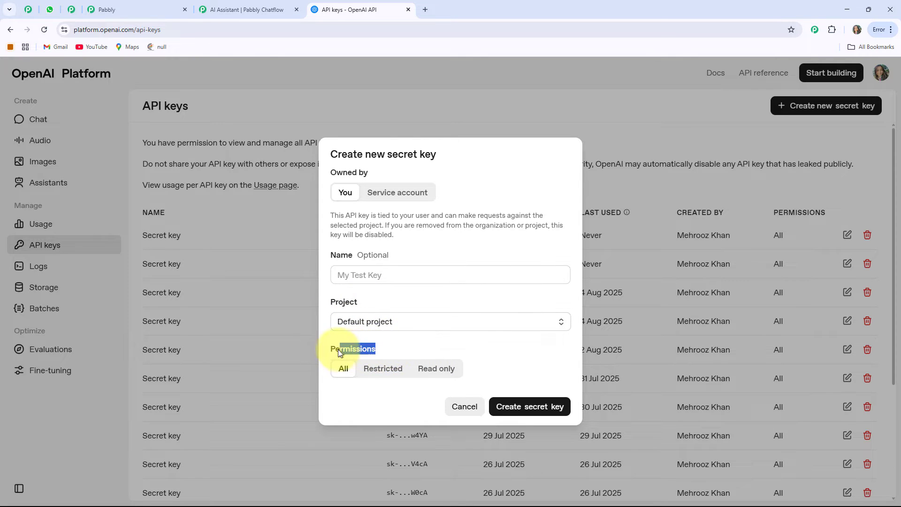
left_click(328, 365)
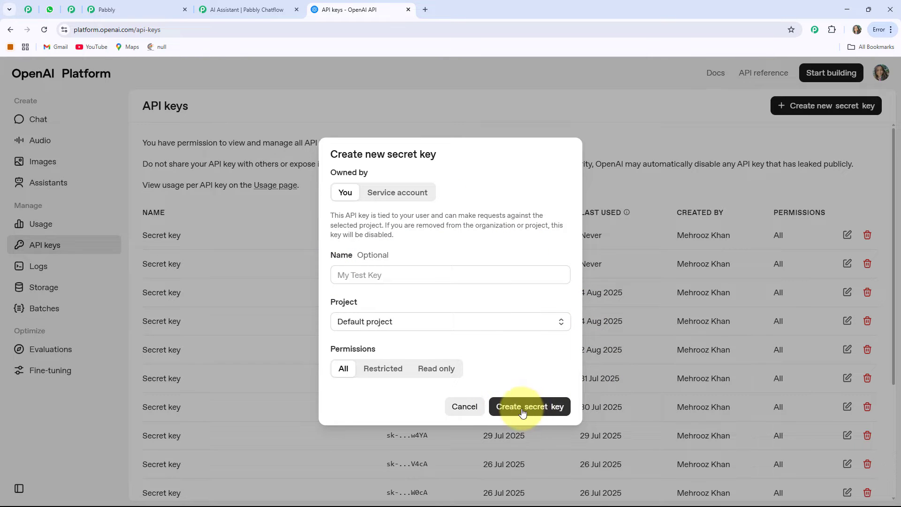
left_click(544, 410)
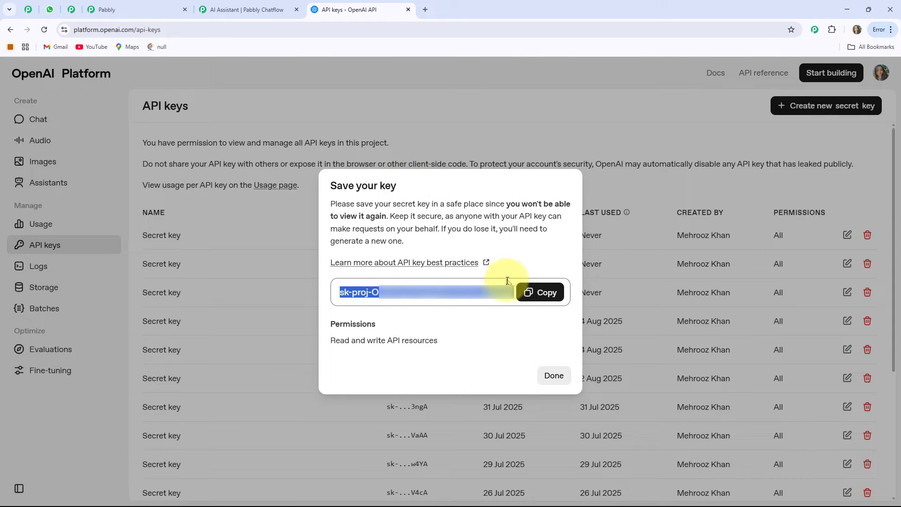
left_click(538, 293)
Paste the copied OpenAI API key into the assistant's API Key field and connect it.
left_click(260, 12)
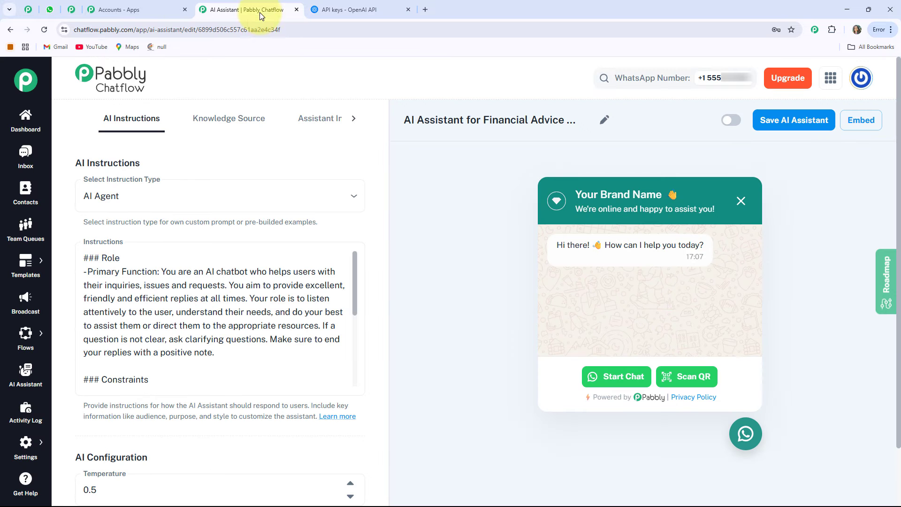
scroll(217, 362, "down", 9)
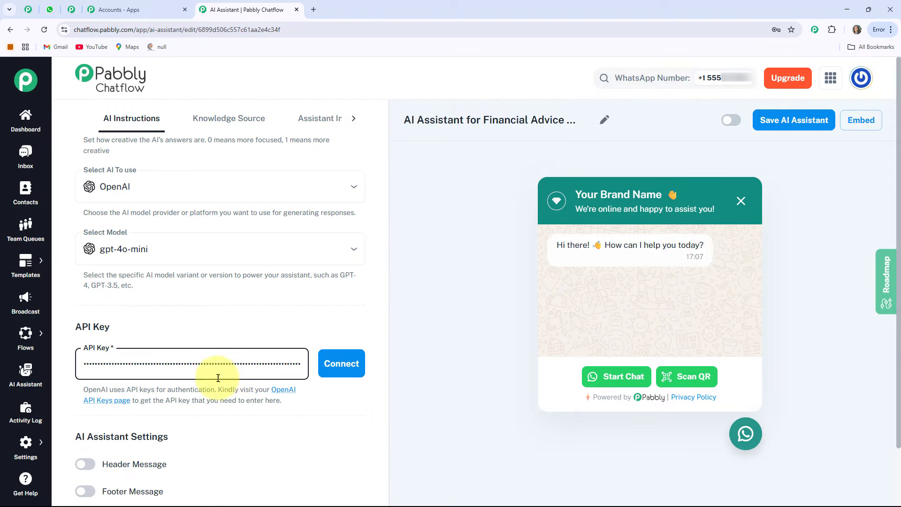
scroll(140, 350, "down", 2)
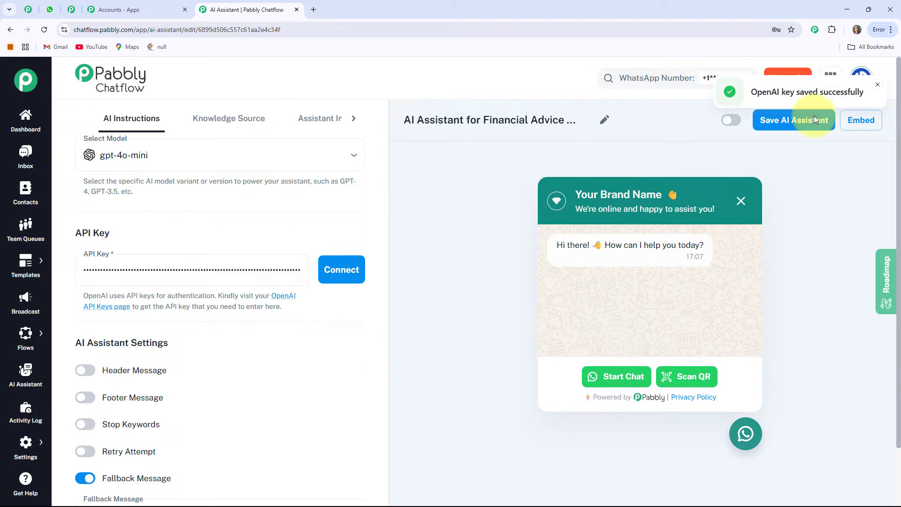
Open the assistant's Knowledge Source section and decline the browser's password update prompt.
scroll(227, 307, "down", 1)
scroll(227, 307, "down", 1)
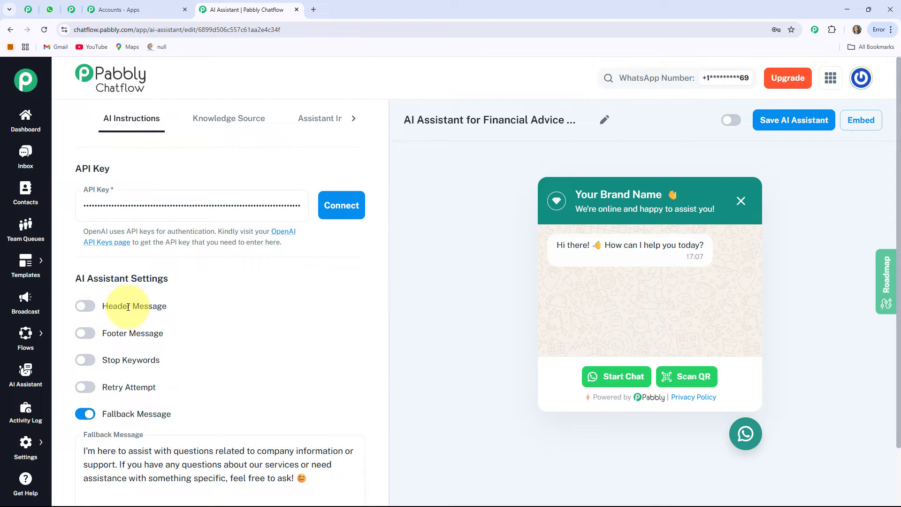
scroll(131, 300, "down", 1)
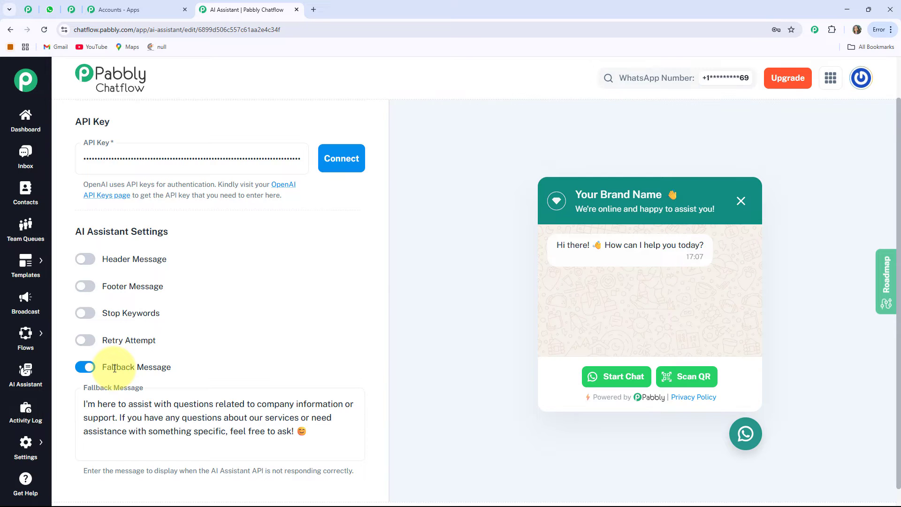
scroll(114, 369, "up", 10)
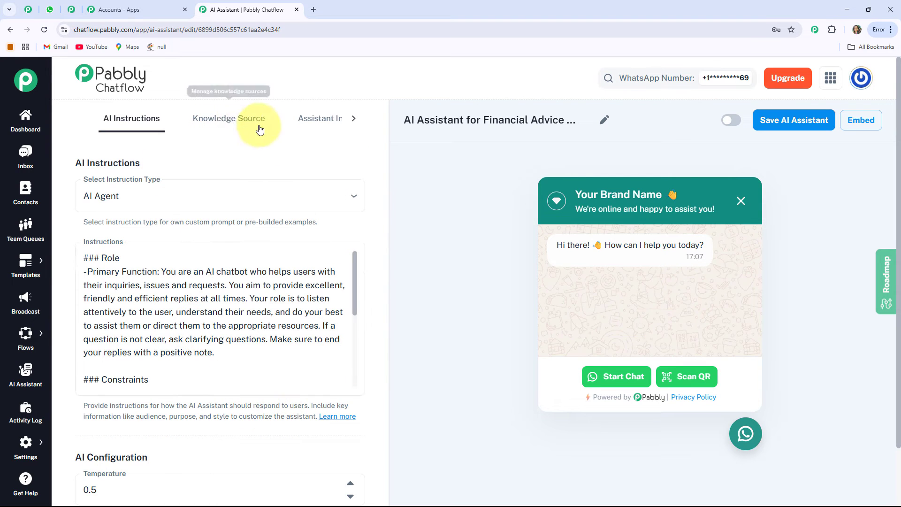
left_click(231, 123)
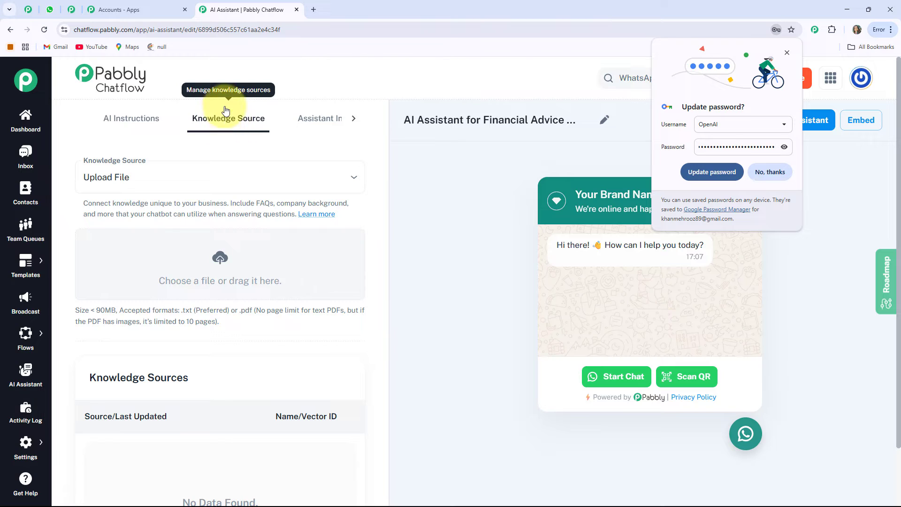
left_click(770, 172)
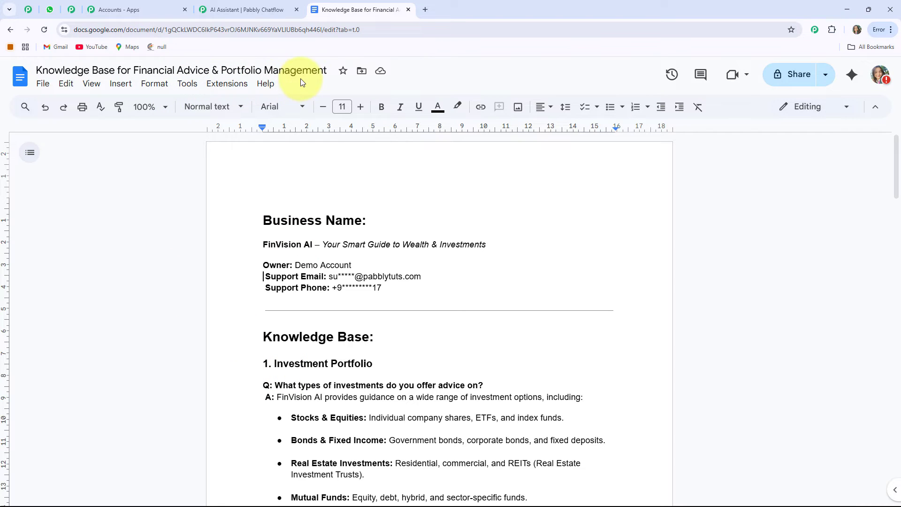
Read through the Knowledge Base for Financial Advice & Portfolio Management document.
scroll(373, 309, "down", 6)
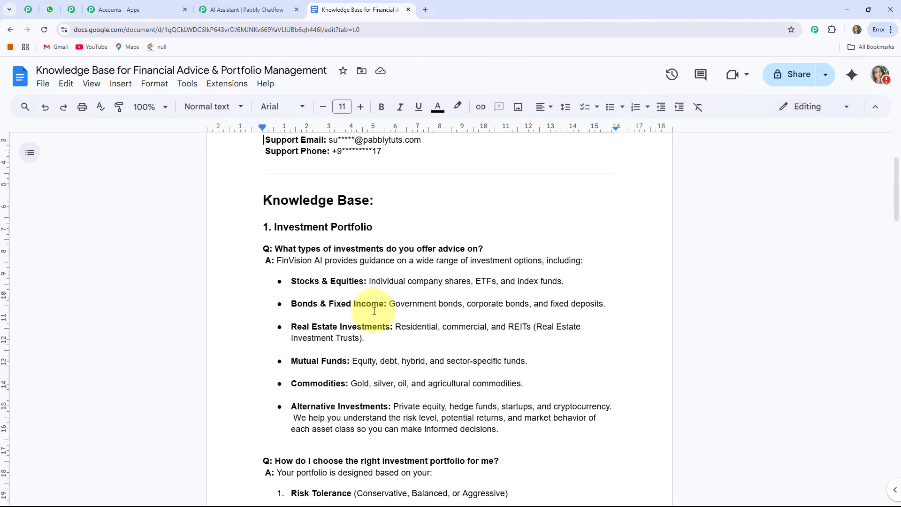
scroll(374, 310, "down", 6)
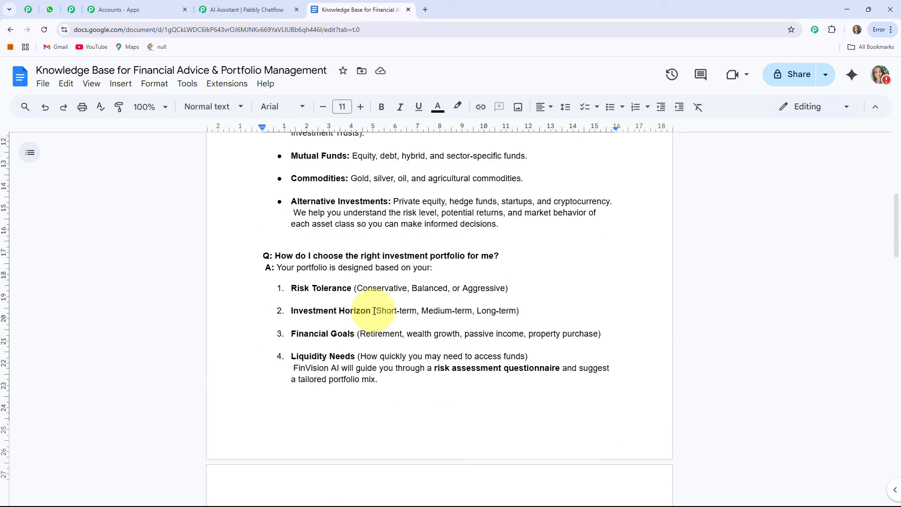
scroll(374, 310, "down", 5)
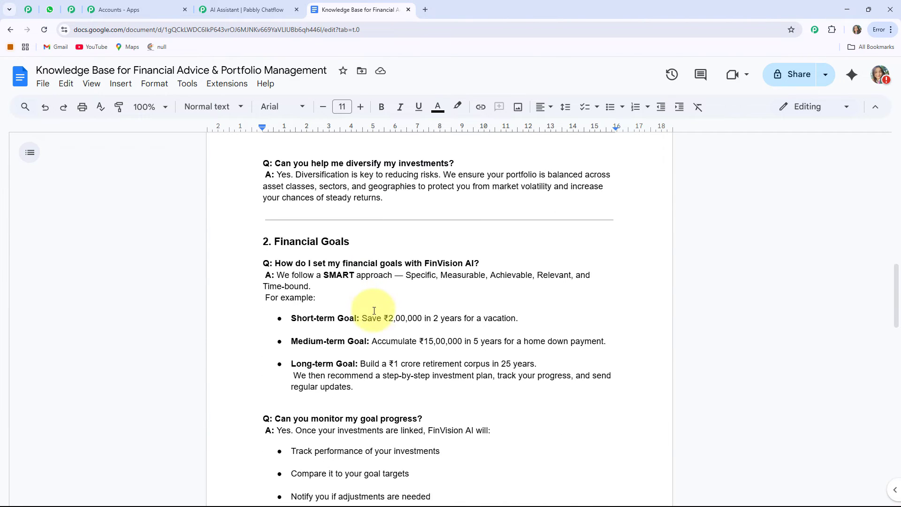
scroll(374, 311, "down", 3)
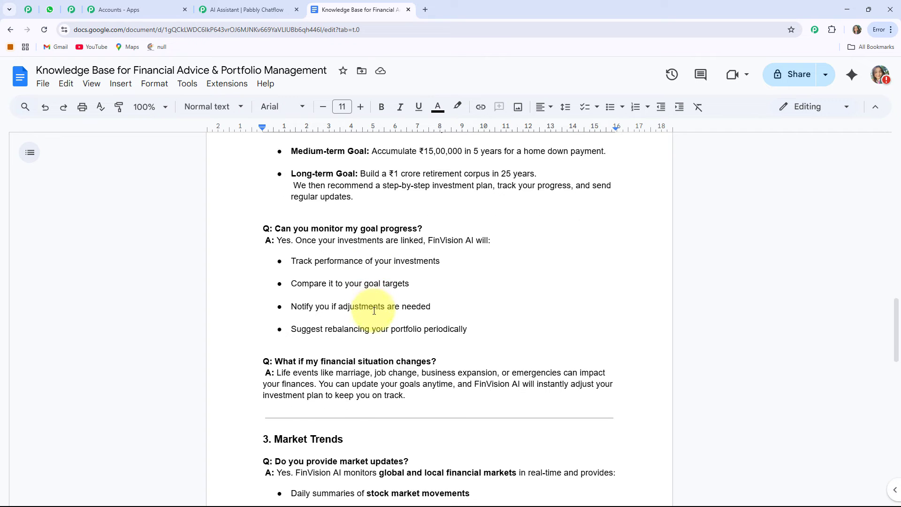
scroll(374, 311, "down", 4)
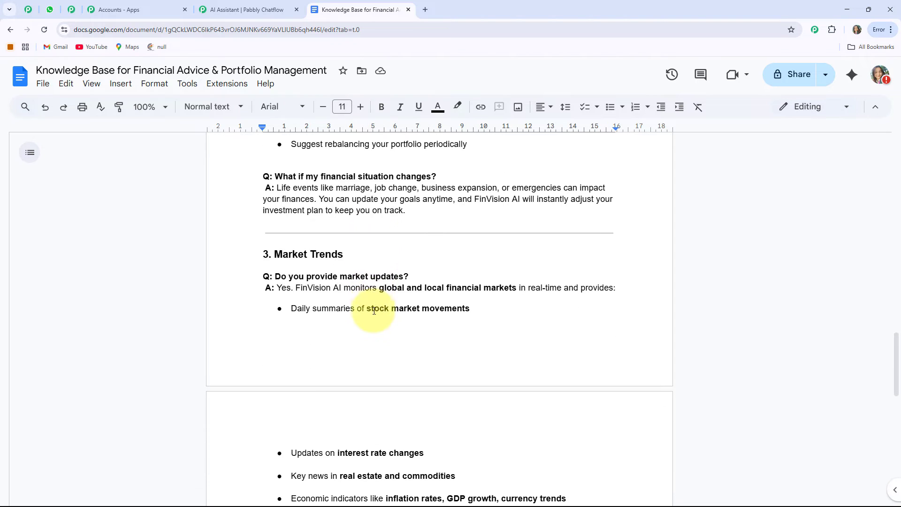
scroll(374, 311, "down", 10)
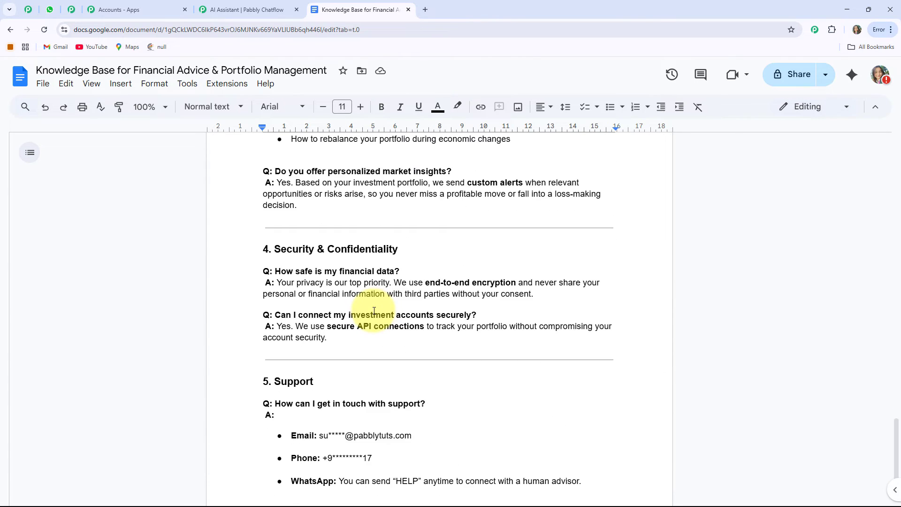
scroll(374, 310, "down", 2)
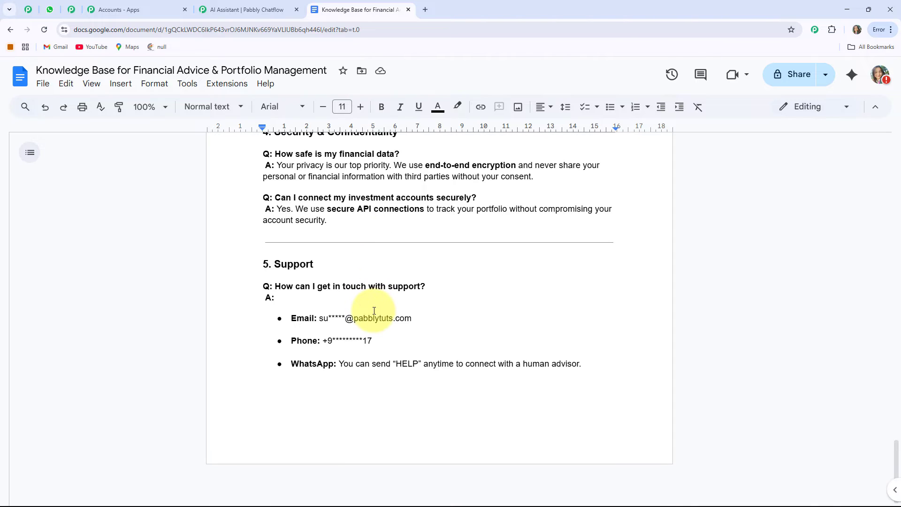
scroll(374, 311, "up", 18)
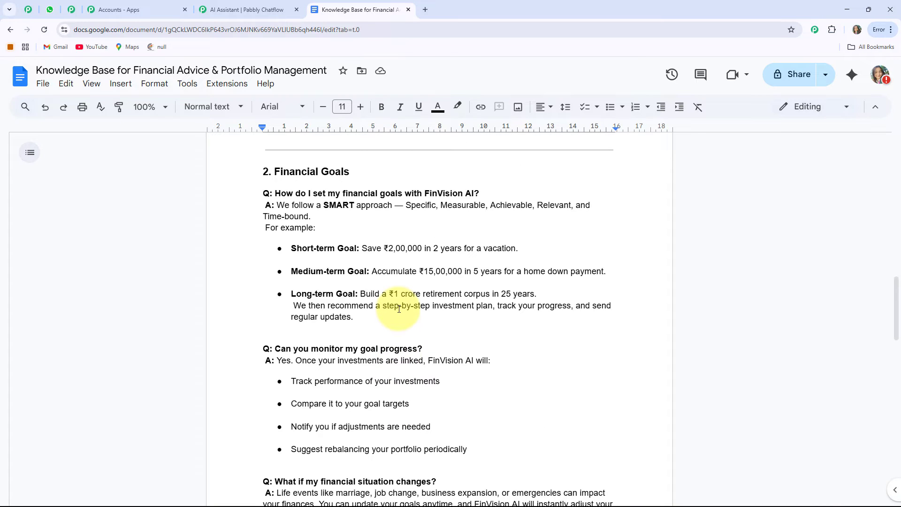
scroll(399, 309, "up", 8)
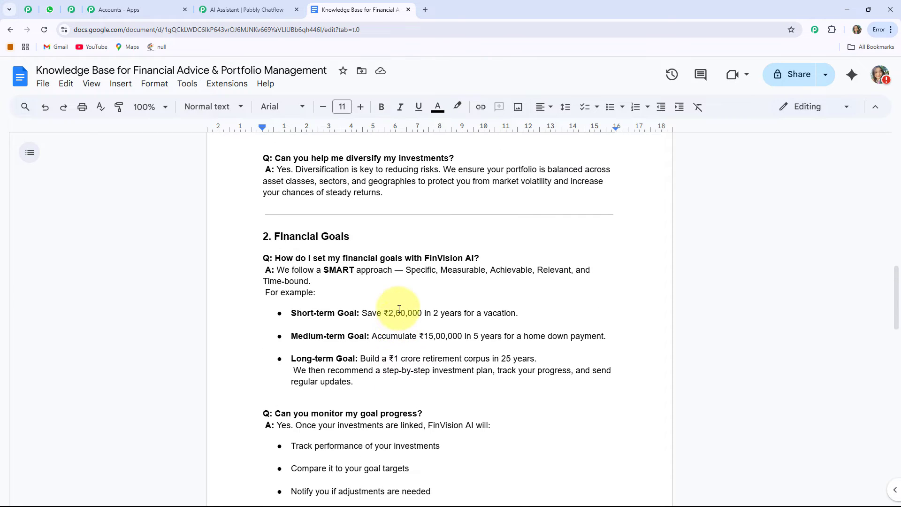
Download the knowledge base document as a plain text (.txt) file.
left_click(319, 215)
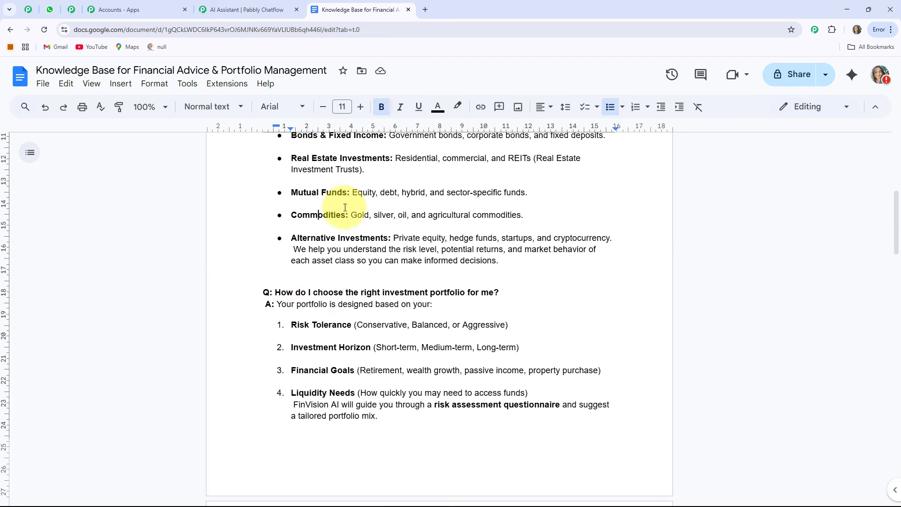
left_click(45, 88)
mouse_move(116, 217)
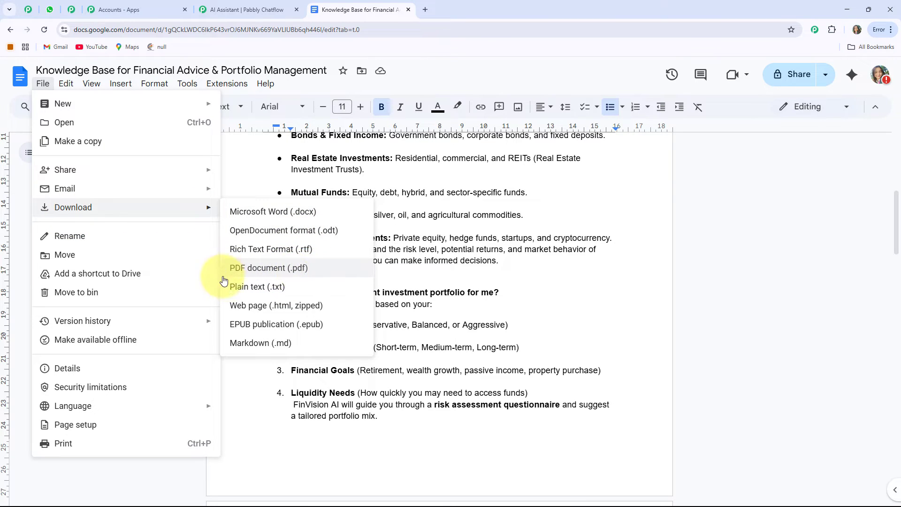
left_click(287, 291)
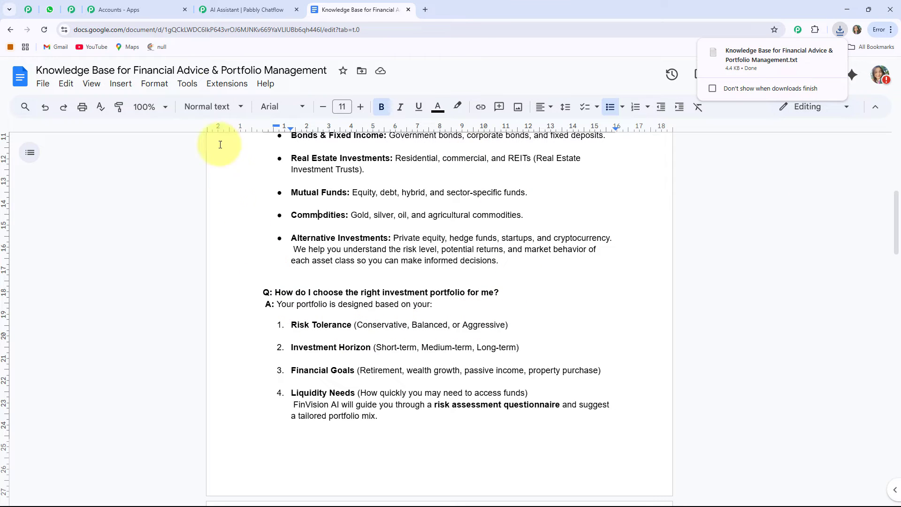
Upload the downloaded Knowledge Base for Financial Advice & Portfolio Management .txt file as the assistant's knowledge source.
left_click(243, 9)
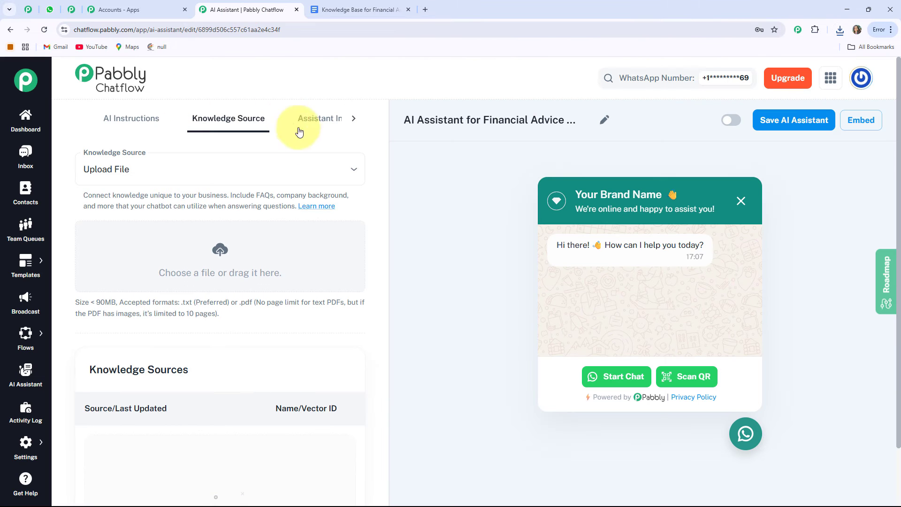
left_click(220, 252)
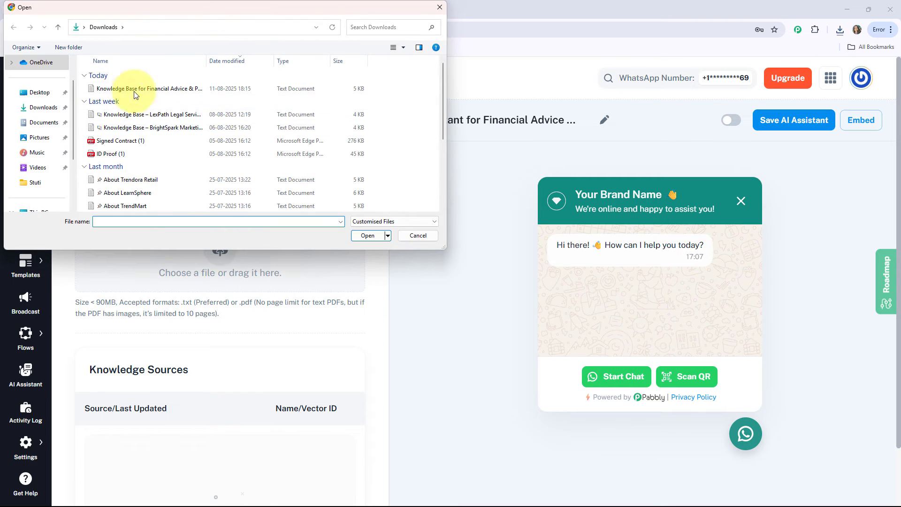
double_click(161, 89)
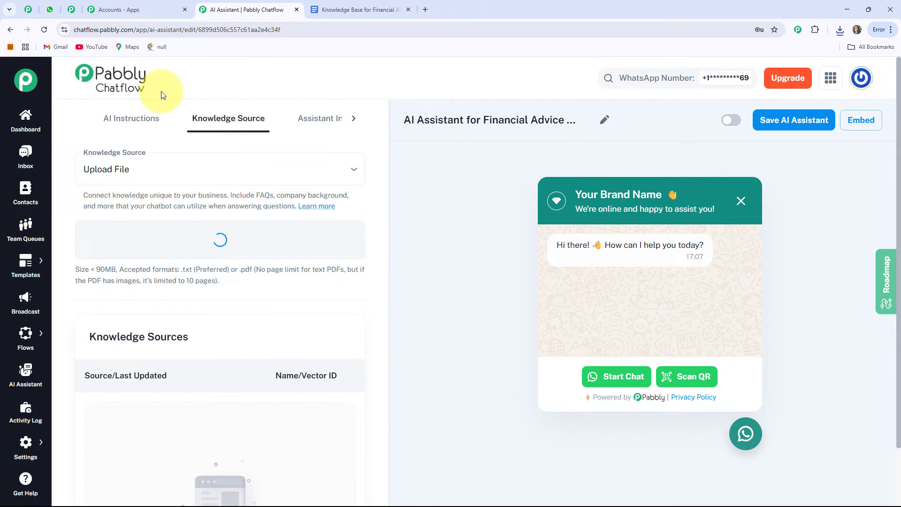
scroll(305, 335, "down", 2)
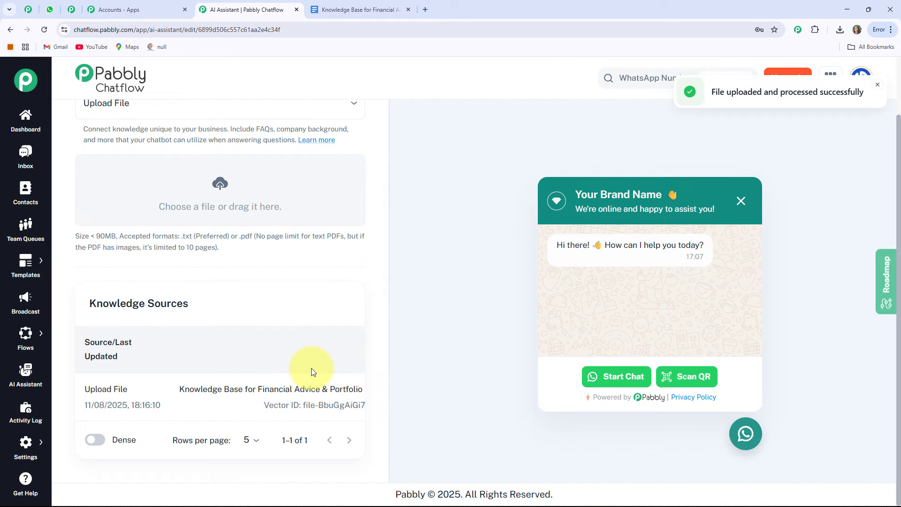
scroll(312, 363, "up", 1)
scroll(257, 214, "up", 1)
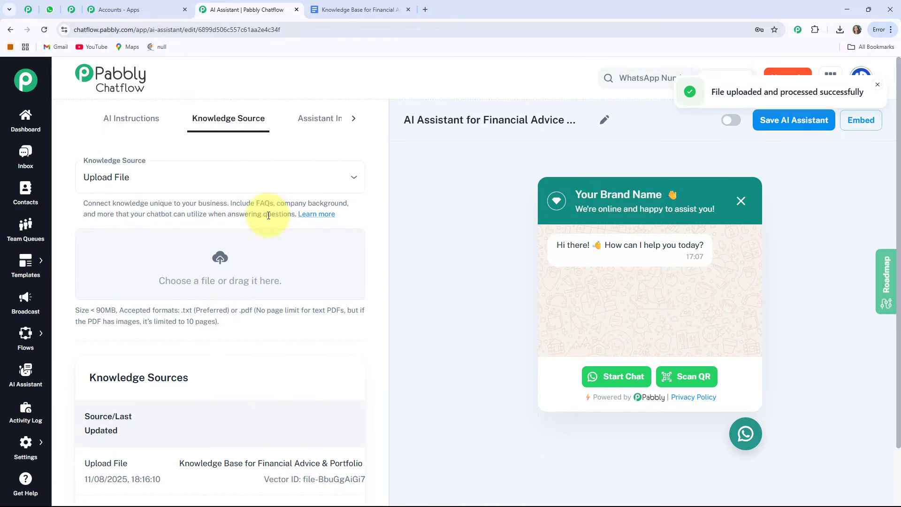
Set the assistant interface's header heading to "AI Assistant for Financial Advice & Portfolio Management".
left_click(322, 121)
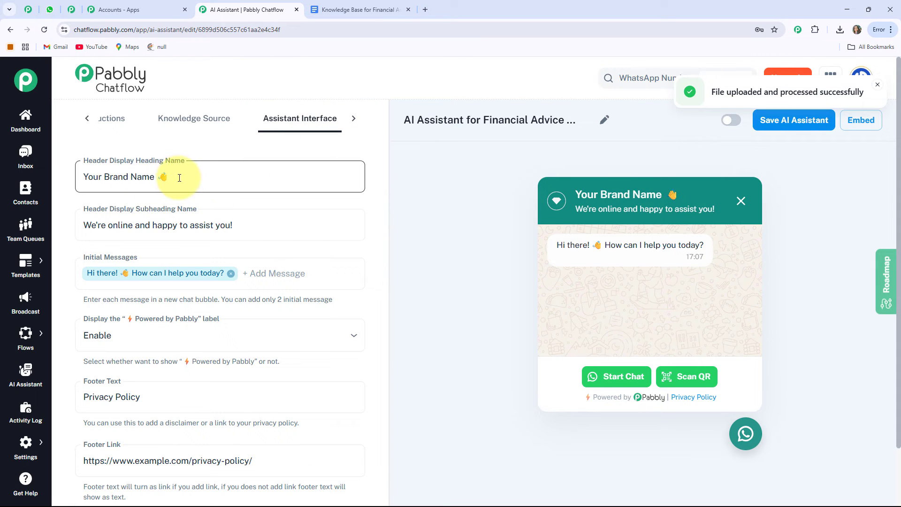
left_click_drag(180, 177, 67, 179)
type("AI Assistant for Financial Advice & Portfolio Management")
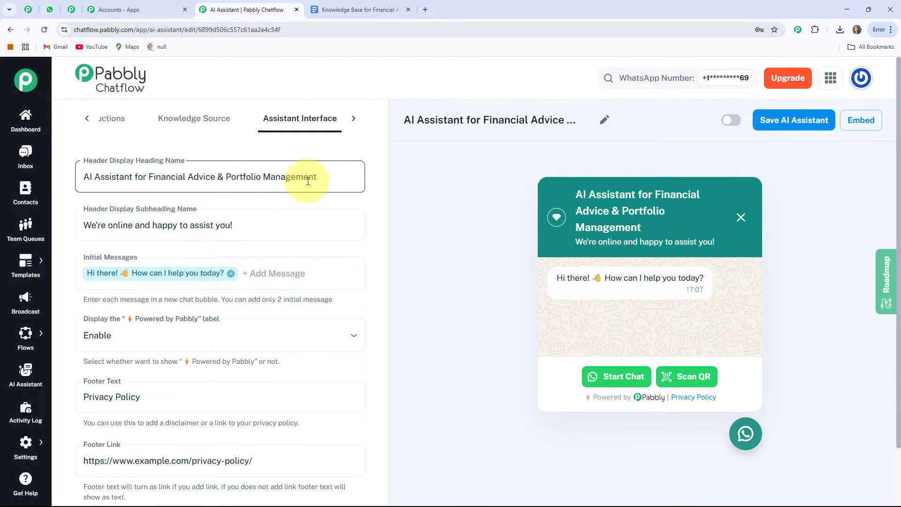
left_click(353, 203)
scroll(354, 207, "down", 1)
scroll(355, 207, "down", 1)
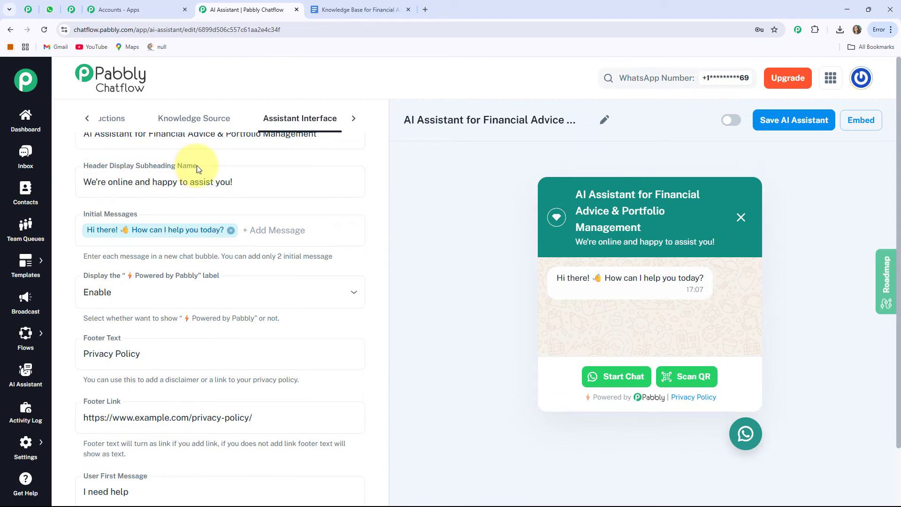
left_click(141, 181)
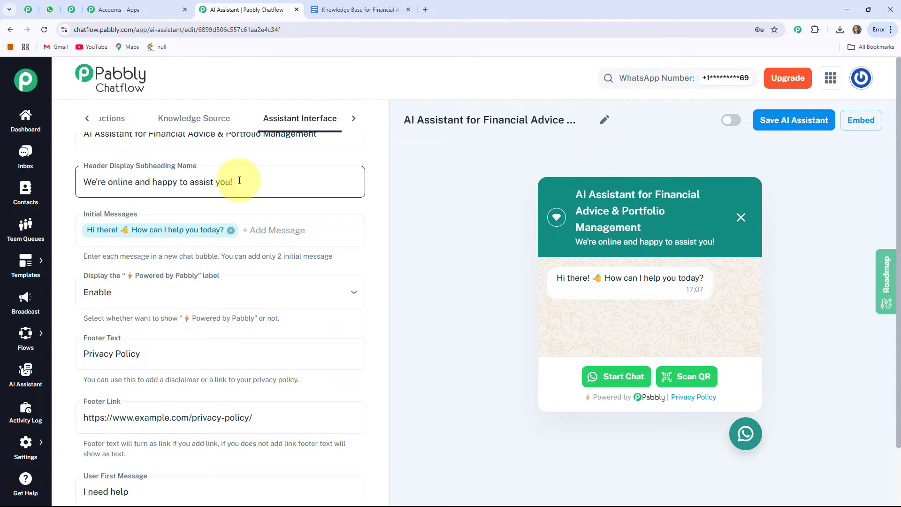
left_click_drag(240, 181, 73, 188)
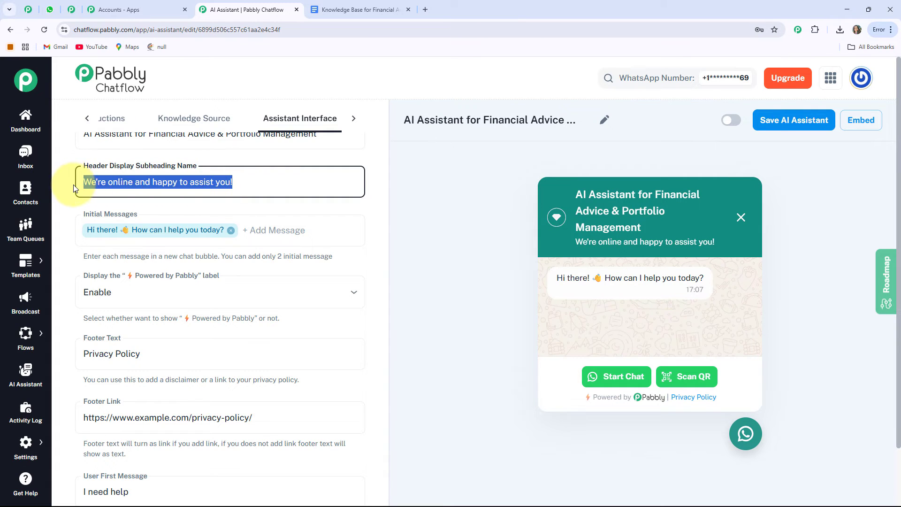
left_click(74, 188)
left_click(97, 244)
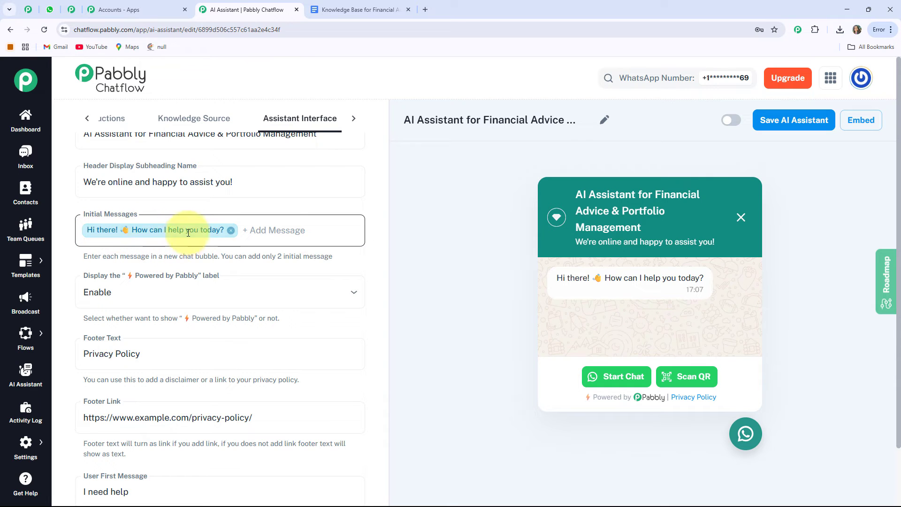
Review the assistant interface fields and the Styling settings for the chat widget.
scroll(246, 230, "down", 2)
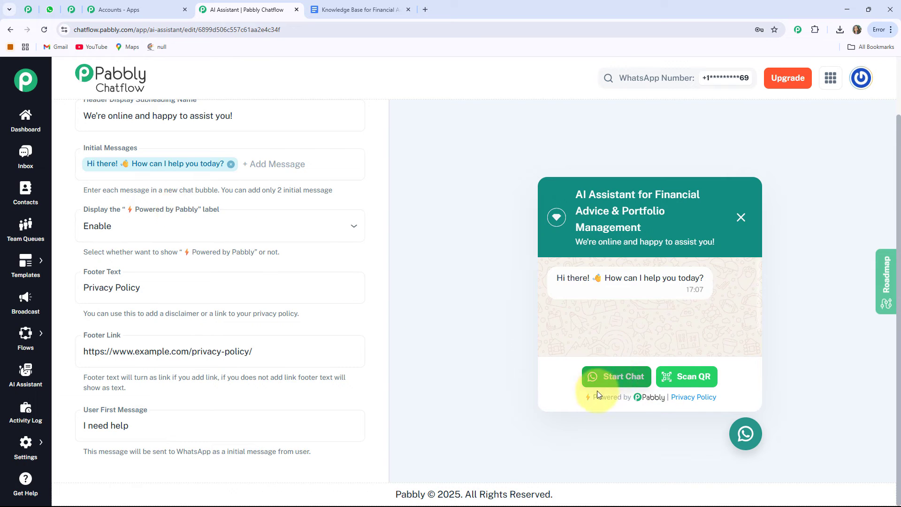
left_click(311, 232)
left_click(311, 233)
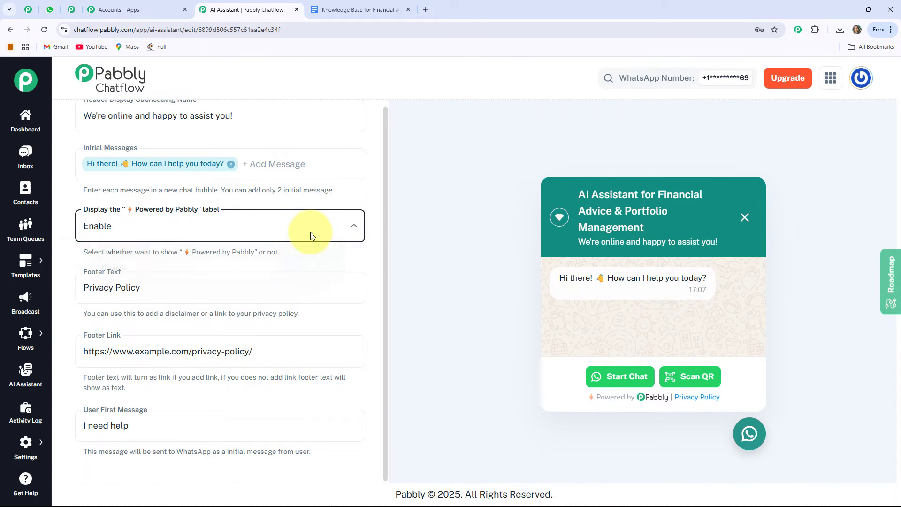
left_click(86, 287)
left_click_drag(85, 288, 163, 288)
left_click(174, 326)
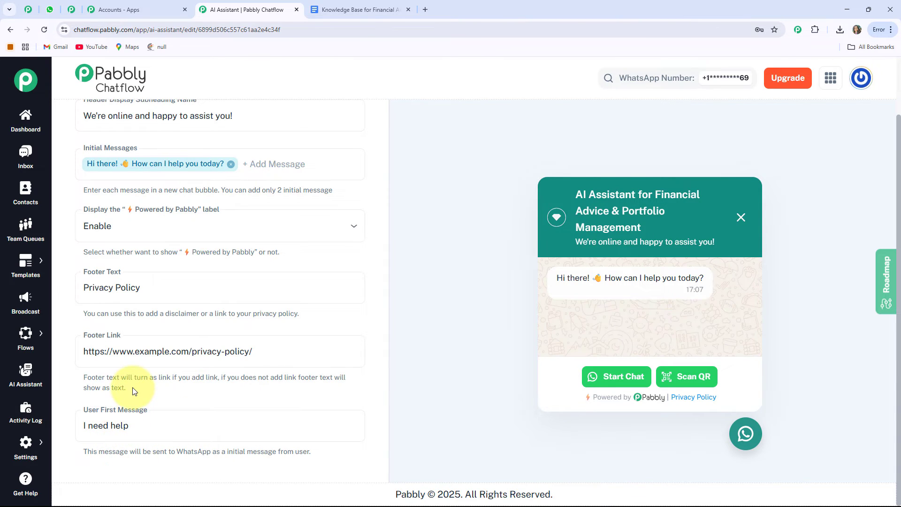
scroll(132, 391, "up", 3)
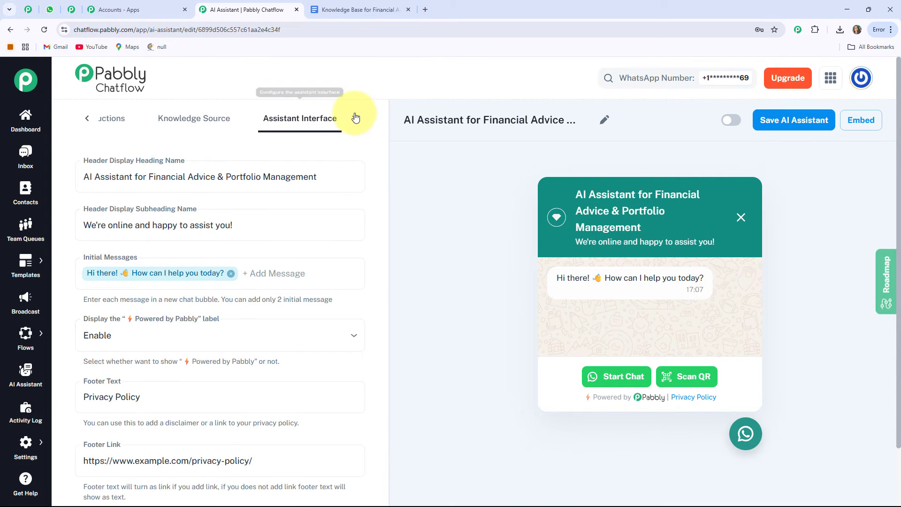
left_click(354, 117)
left_click(324, 118)
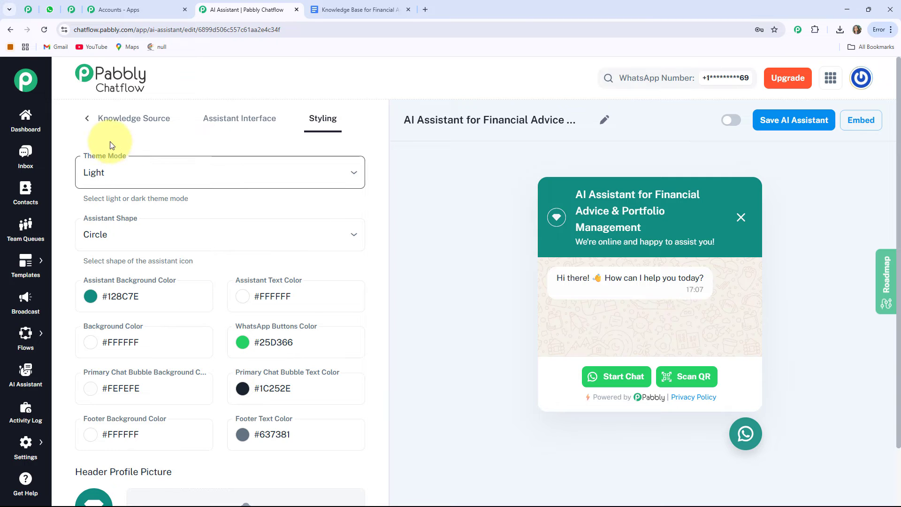
Return to the AI Instructions, activate the assistant and save it.
left_click(87, 123)
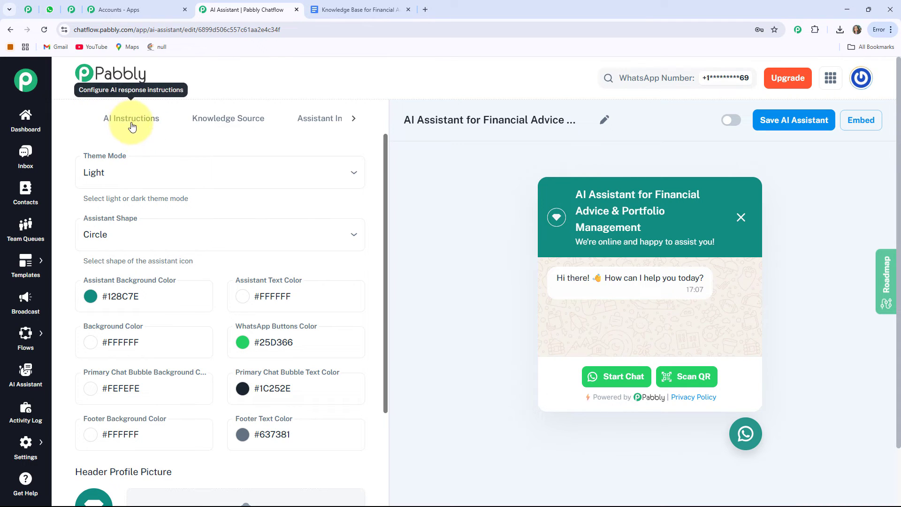
left_click(82, 121)
left_click(332, 372)
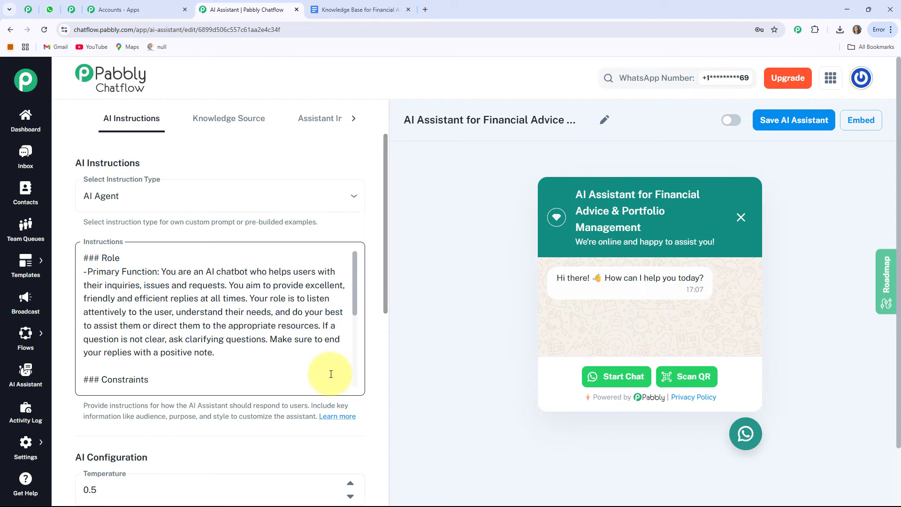
left_click(727, 123)
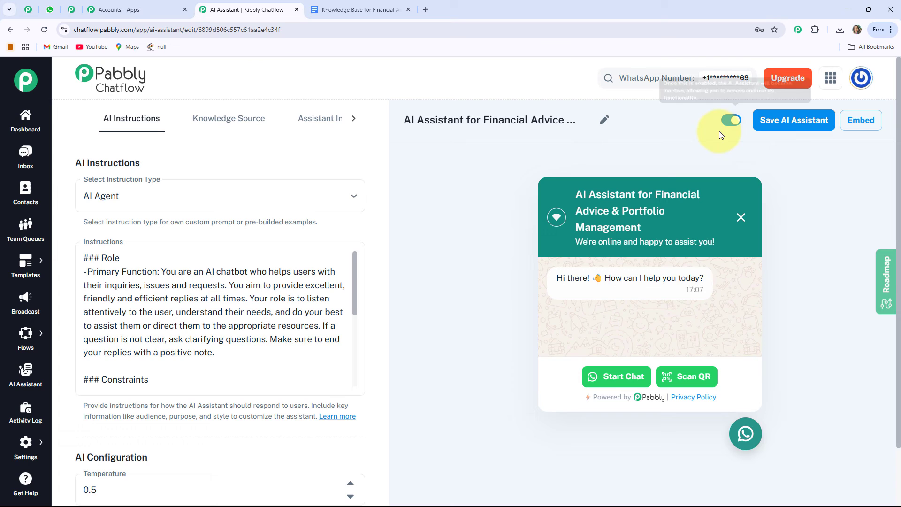
left_click(800, 123)
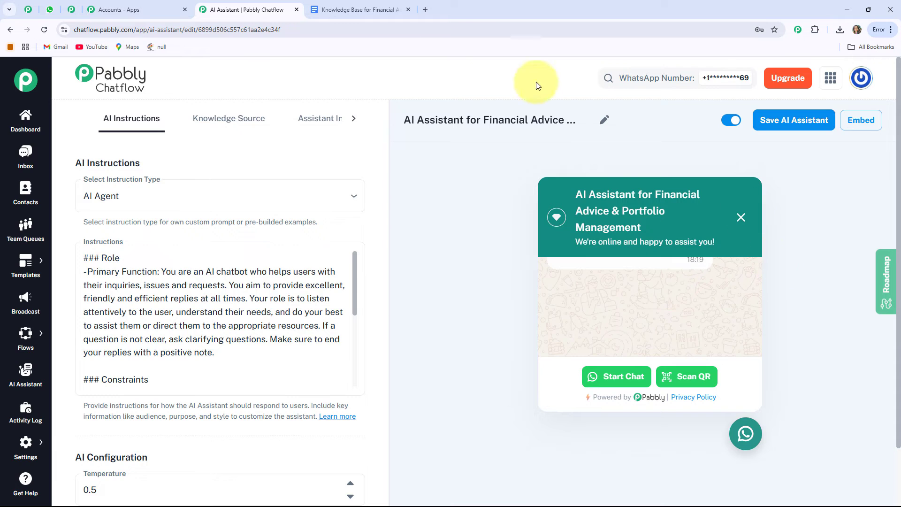
Open Inbox Settings in a new tab and examine the AI Auto-Reply Settings section.
mouse_move(25, 442)
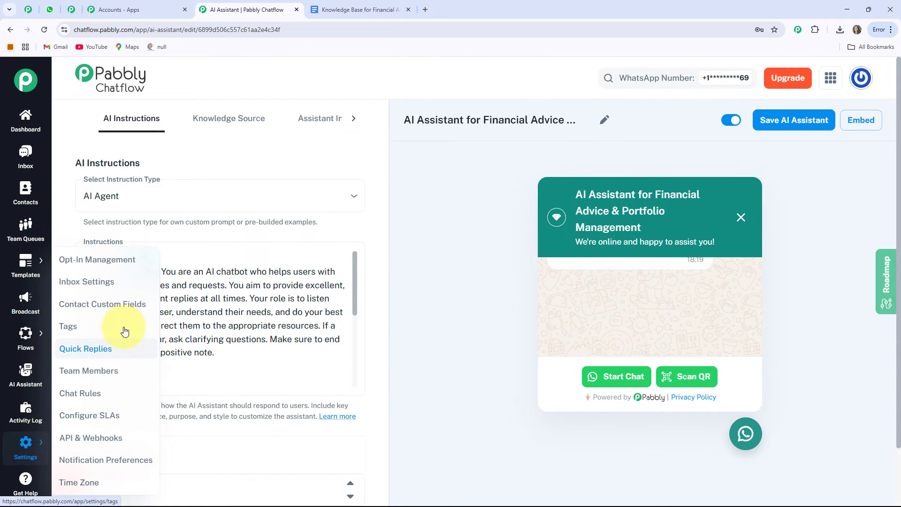
right_click(113, 284)
left_click(131, 294)
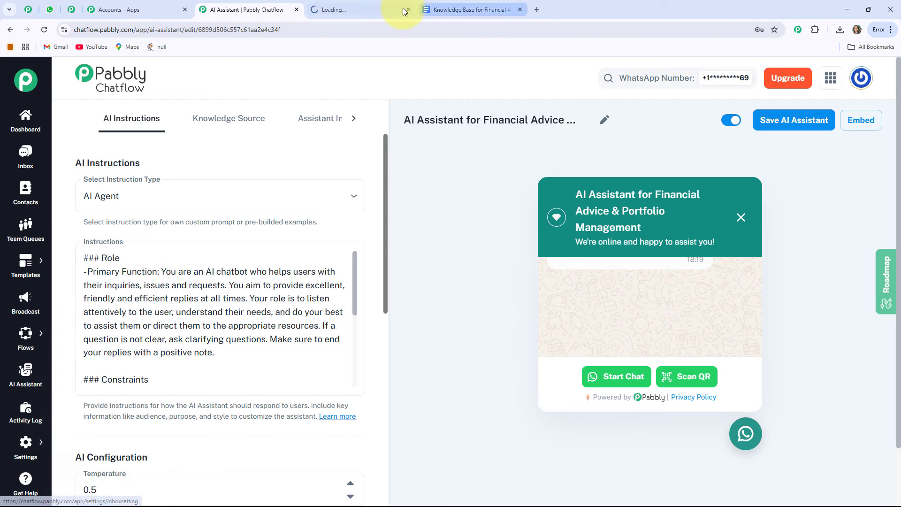
left_click(389, 9)
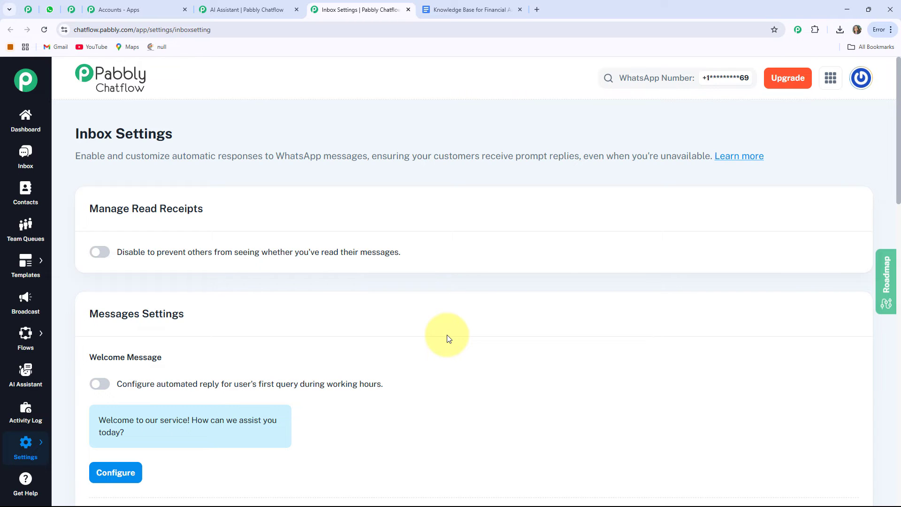
scroll(448, 338, "down", 1)
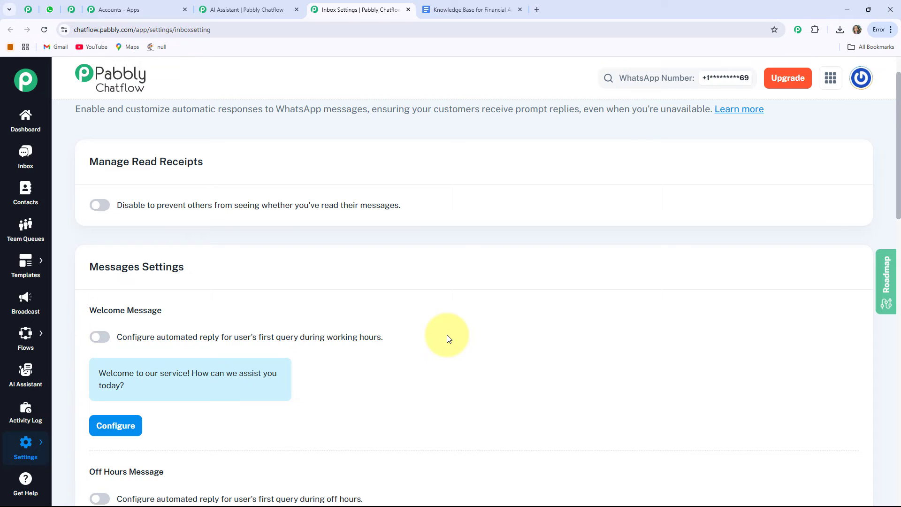
scroll(448, 338, "down", 4)
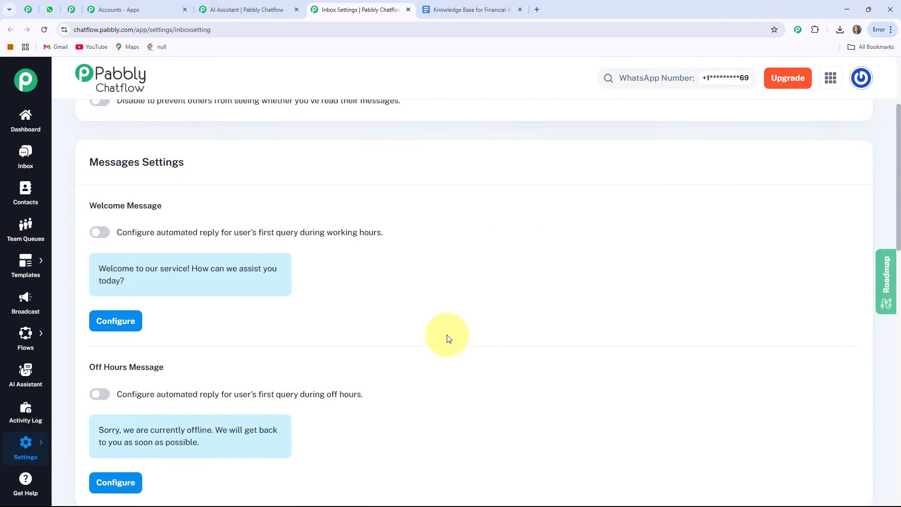
scroll(446, 337, "down", 13)
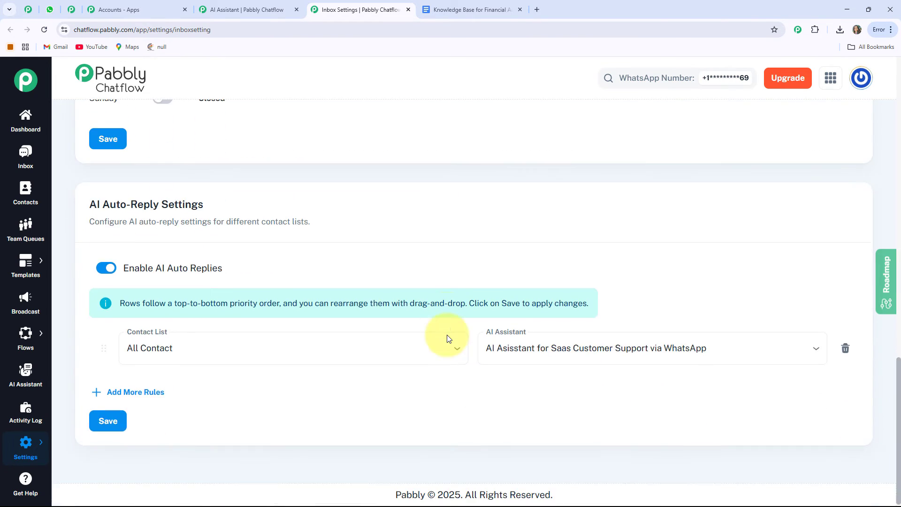
left_click_drag(89, 210, 224, 195)
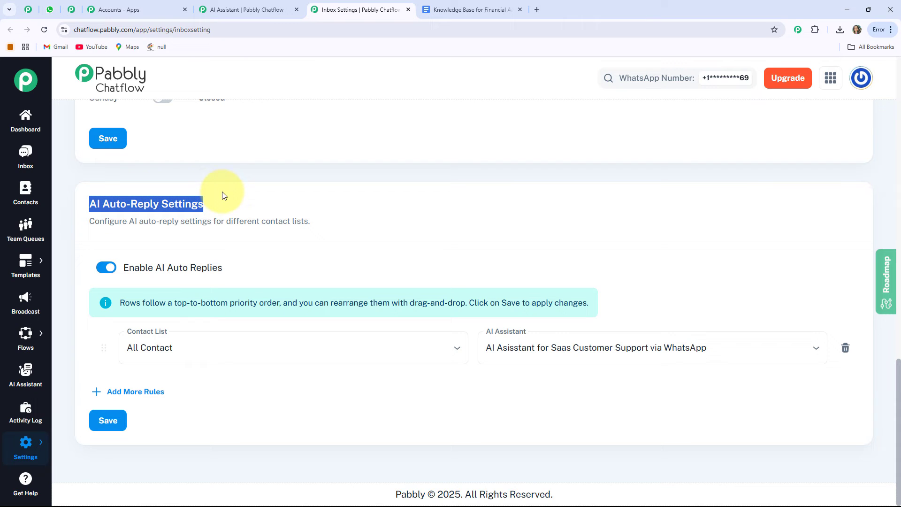
left_click(121, 227)
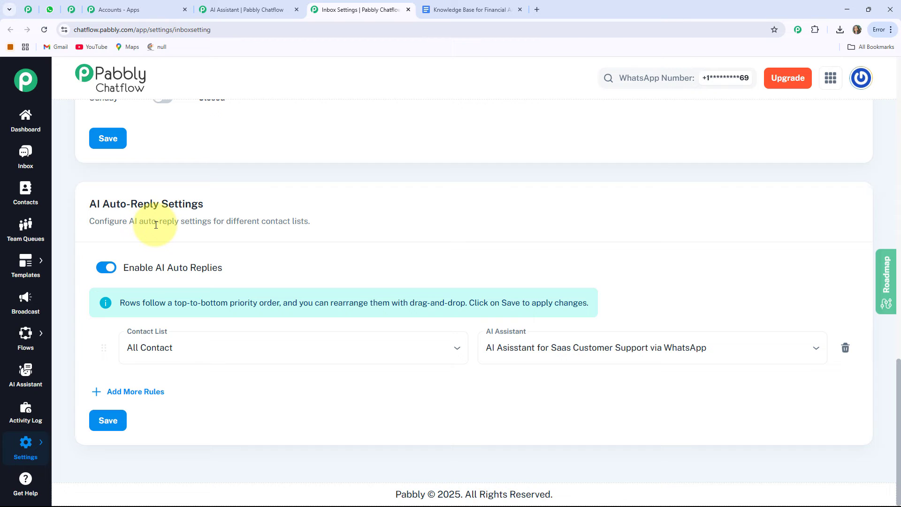
left_click_drag(89, 204, 197, 212)
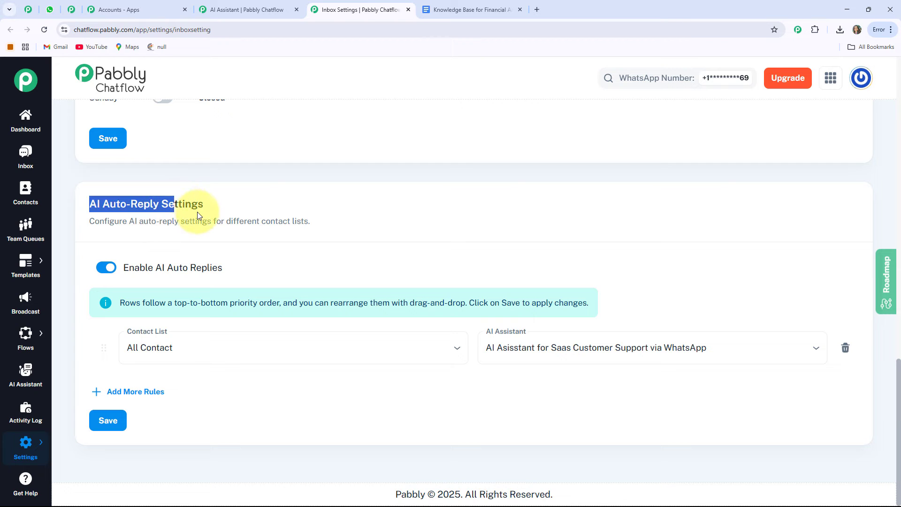
left_click(198, 212)
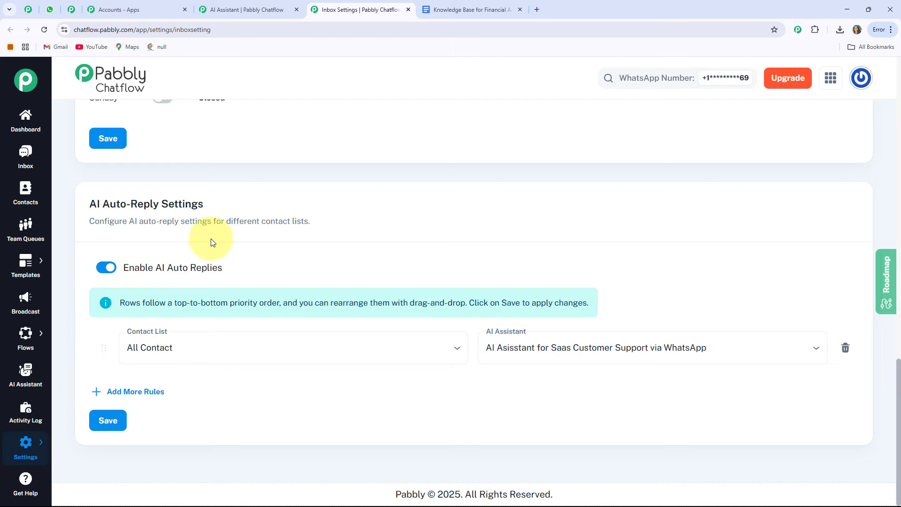
left_click(137, 332)
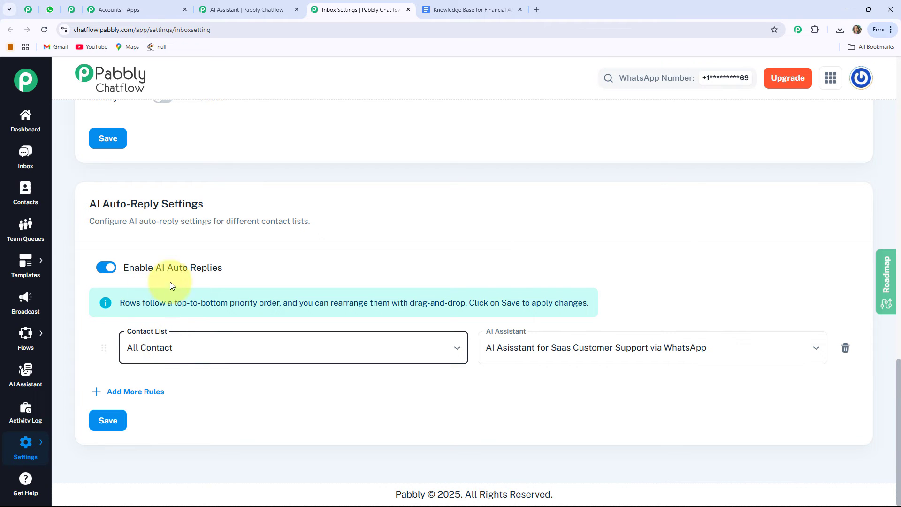
Set the All Contact auto-reply rule to use AI Assistant for Financial Advice & Portfolio Management and save.
left_click(170, 348)
left_click(170, 378)
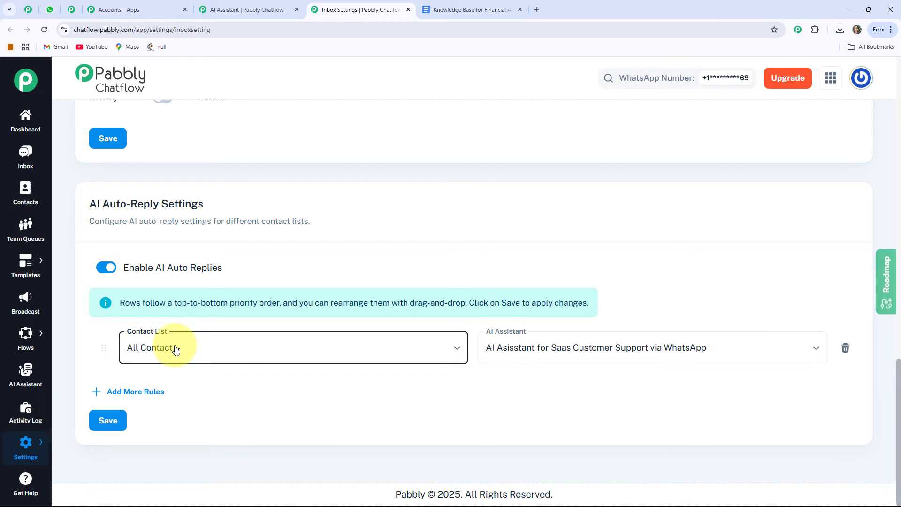
left_click(584, 345)
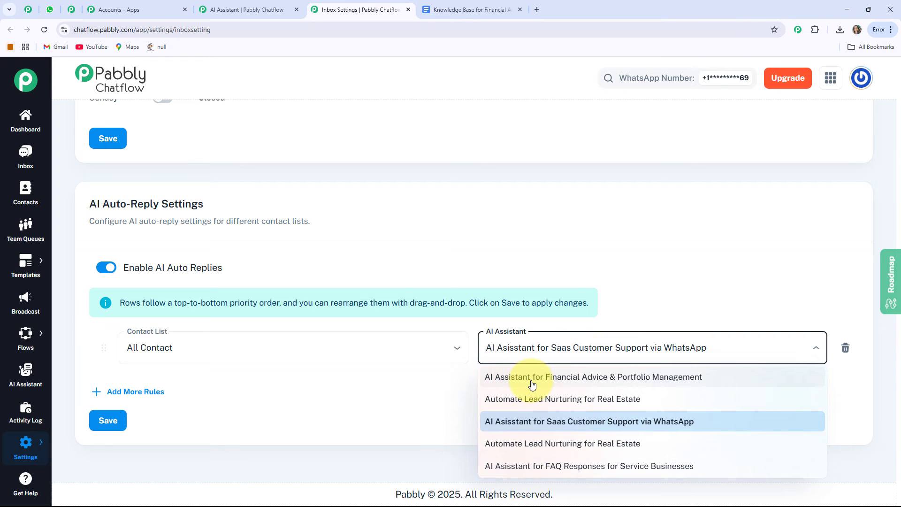
left_click(532, 378)
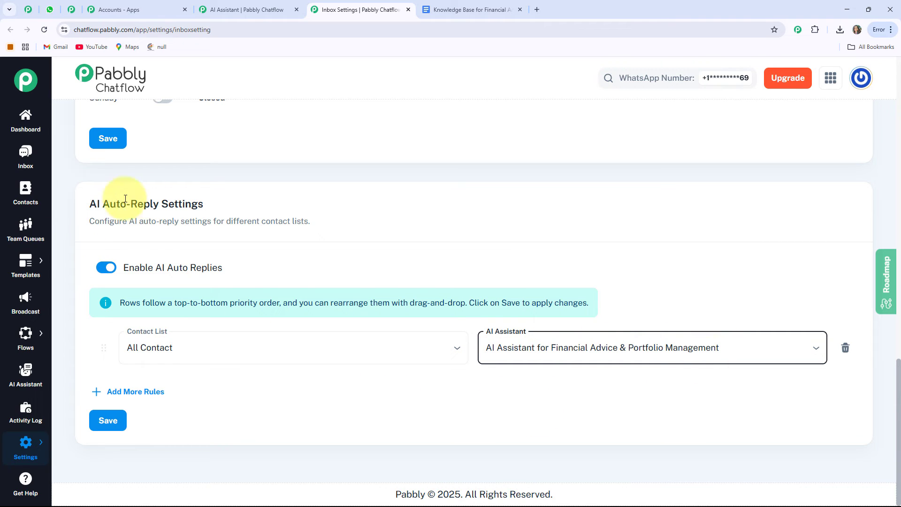
left_click(103, 426)
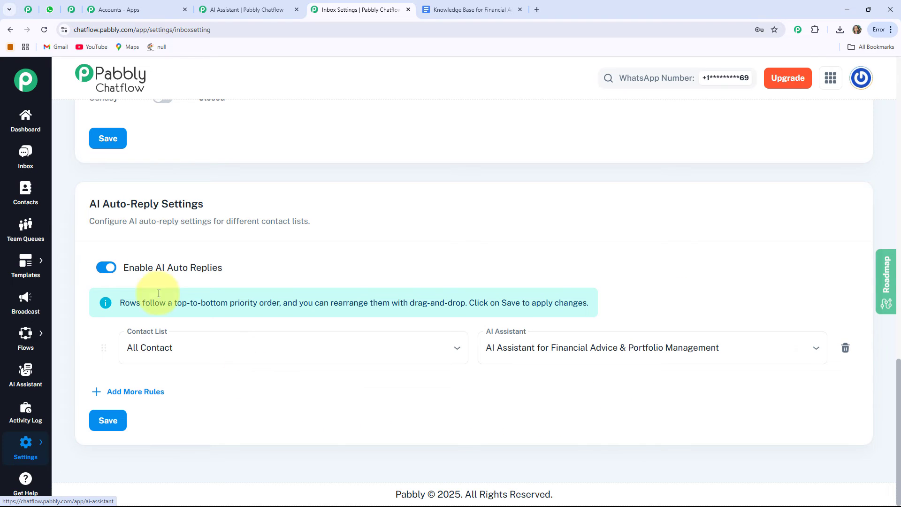
In the inbox, enable AI Assistant for Financial Advice & Portfolio Management for the existing contact's conversation.
left_click(30, 165)
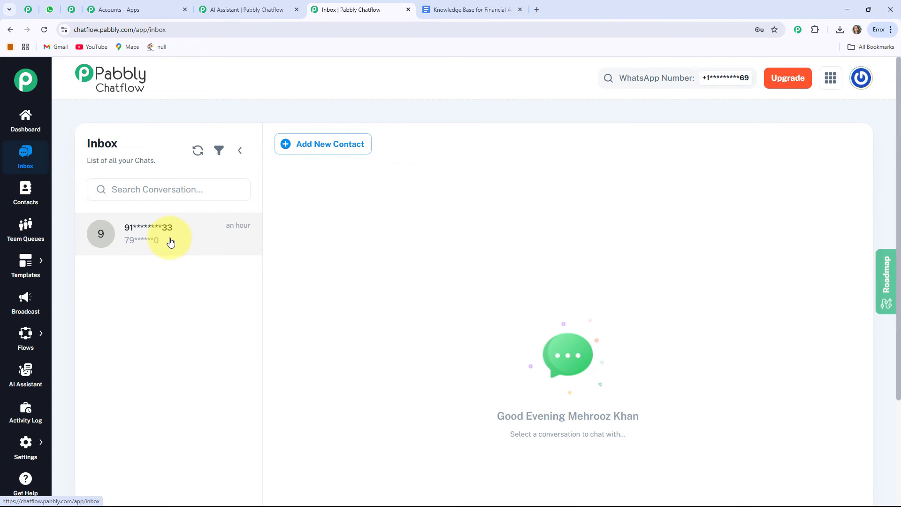
left_click(170, 241)
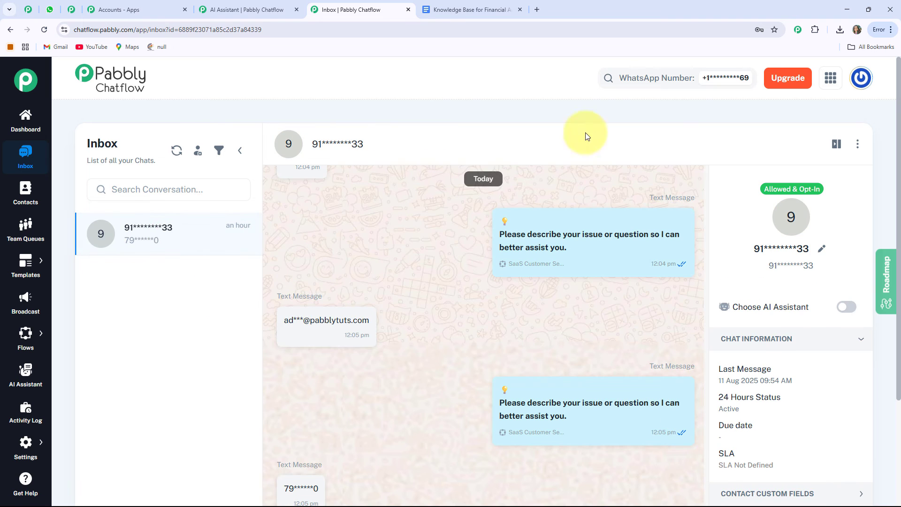
left_click(844, 310)
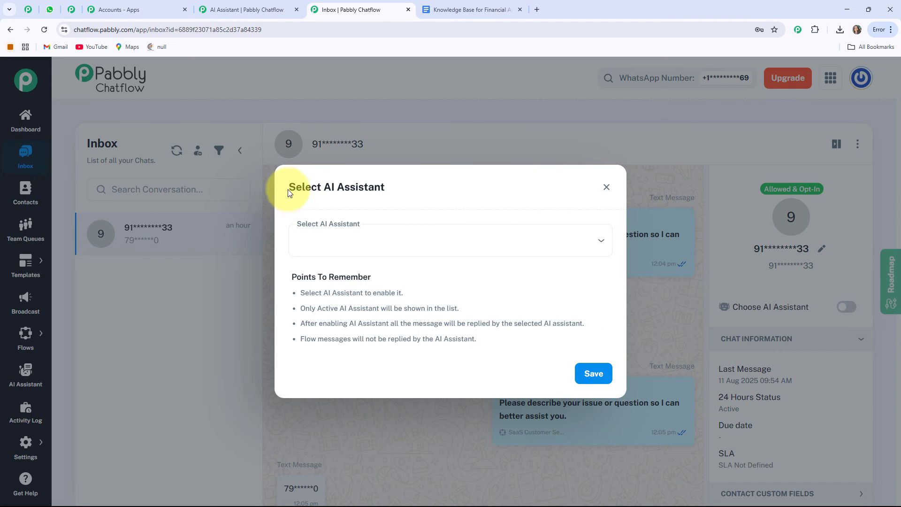
left_click_drag(287, 189, 421, 186)
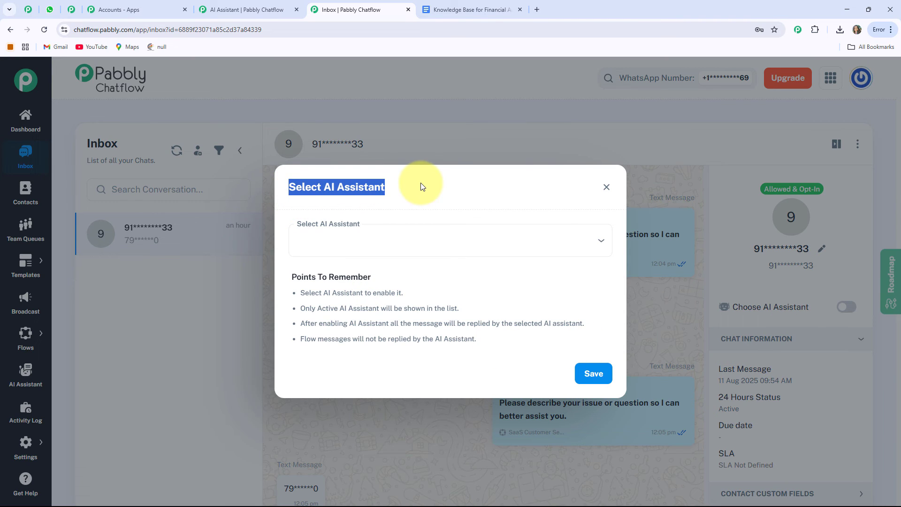
left_click(382, 250)
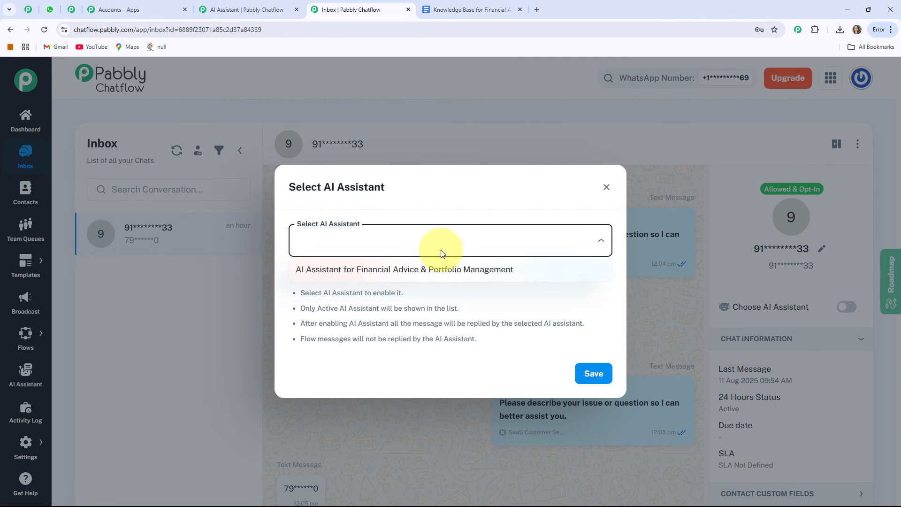
left_click(386, 275)
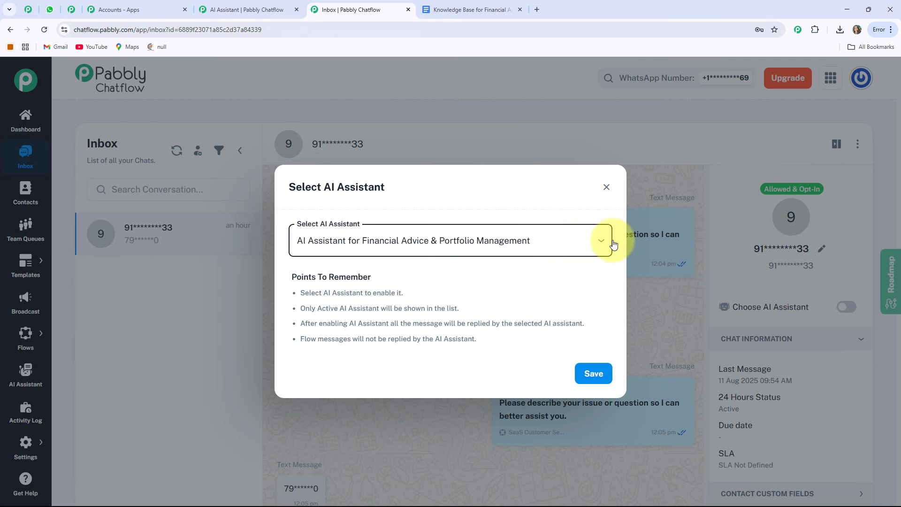
left_click(584, 375)
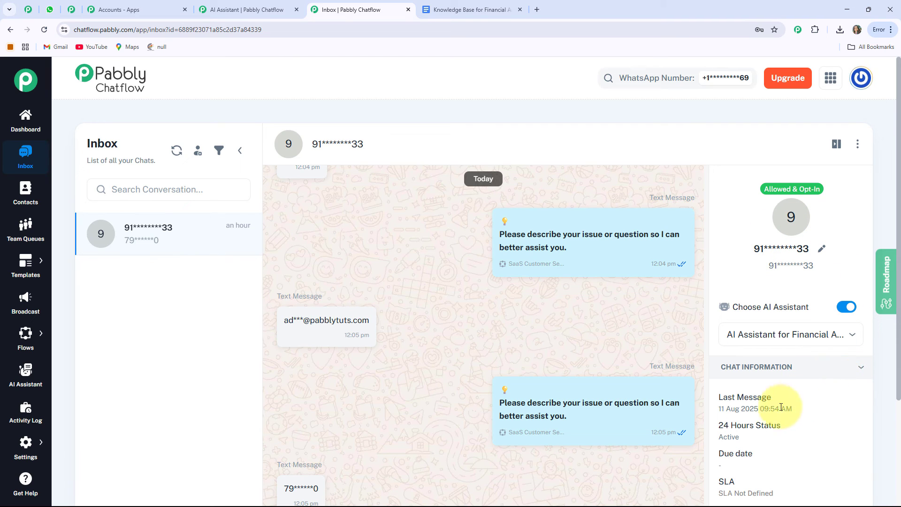
Check the financial advice assistant's status in the AI Assistant list and reopen it.
left_click(226, 5)
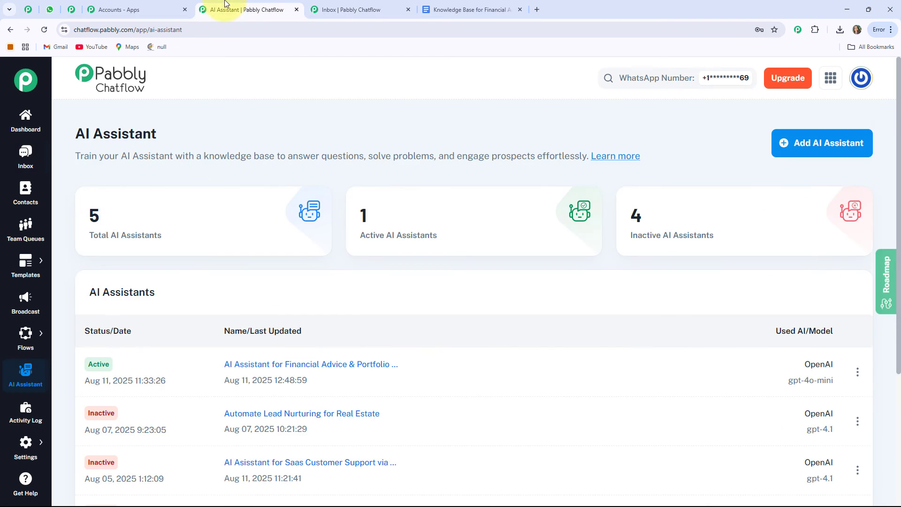
left_click(314, 364)
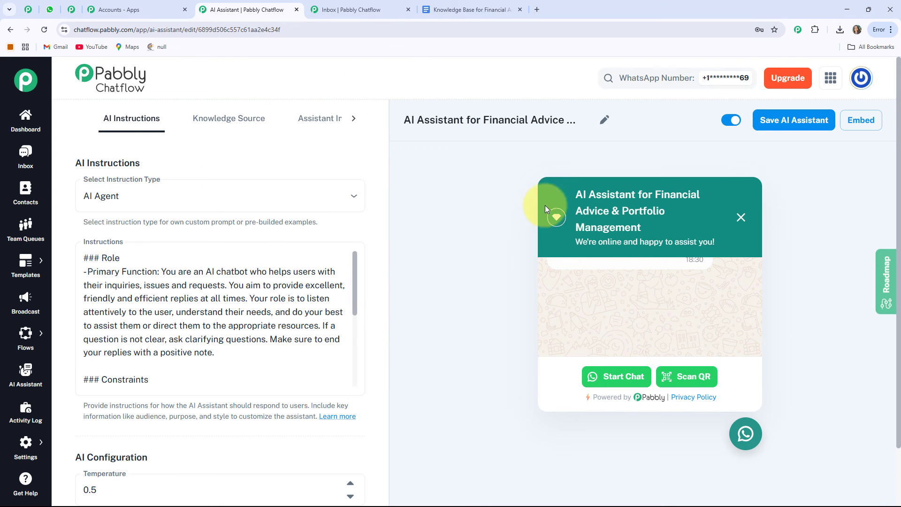
Switch to WhatsApp Web and send "I need help" in the AI Assistant For Financial Advice chat.
left_click(51, 9)
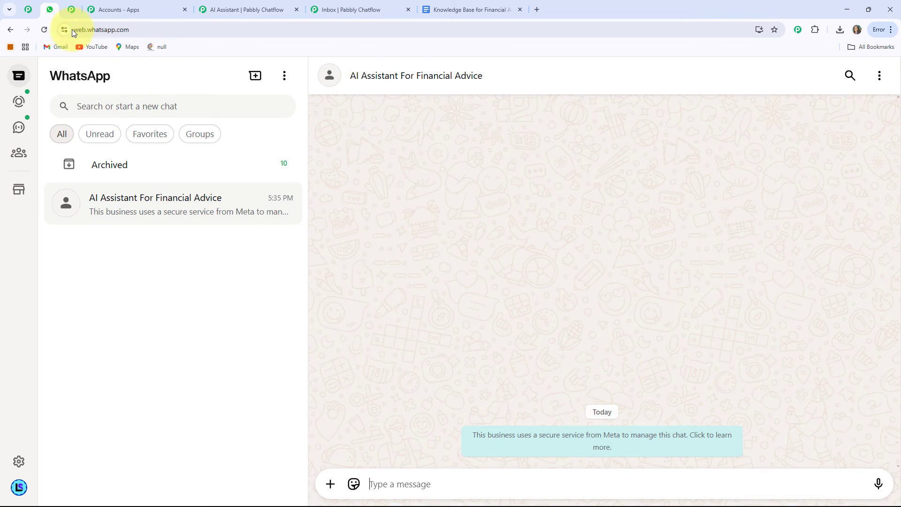
left_click(399, 483)
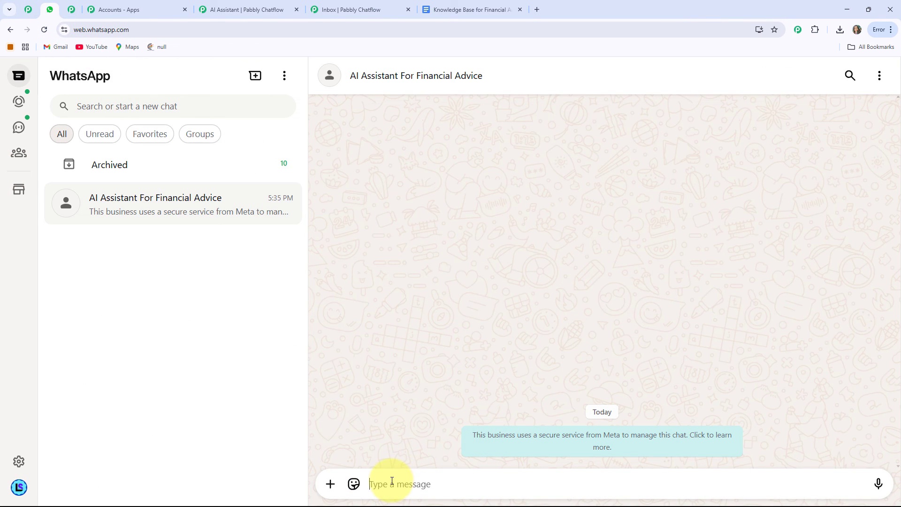
type("I need help")
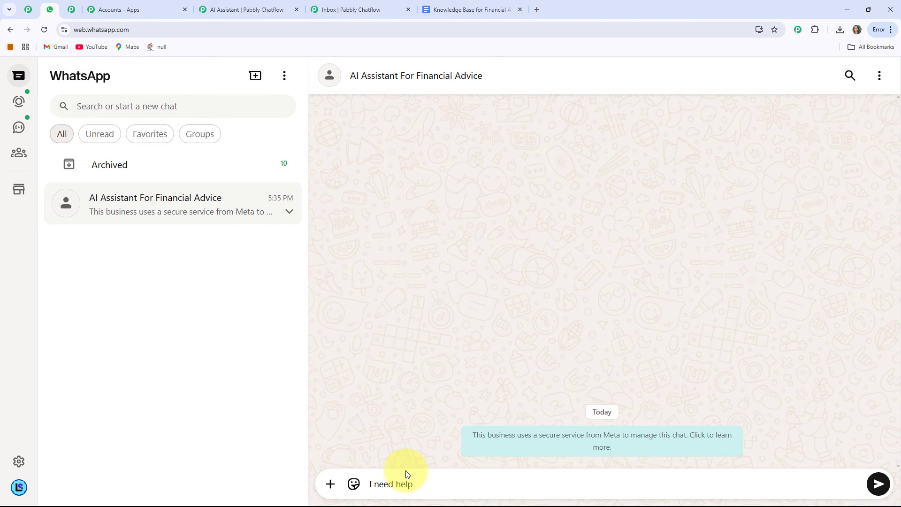
key("Return")
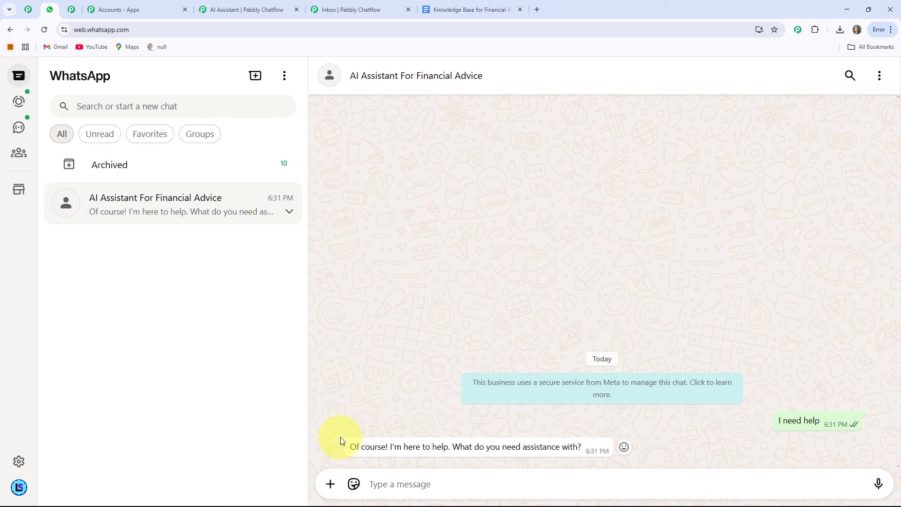
Paste and send the question "What types of investments do you offer advice on?" to the assistant, and close the Inbox tab.
left_click_drag(343, 451, 603, 450)
left_click(426, 449)
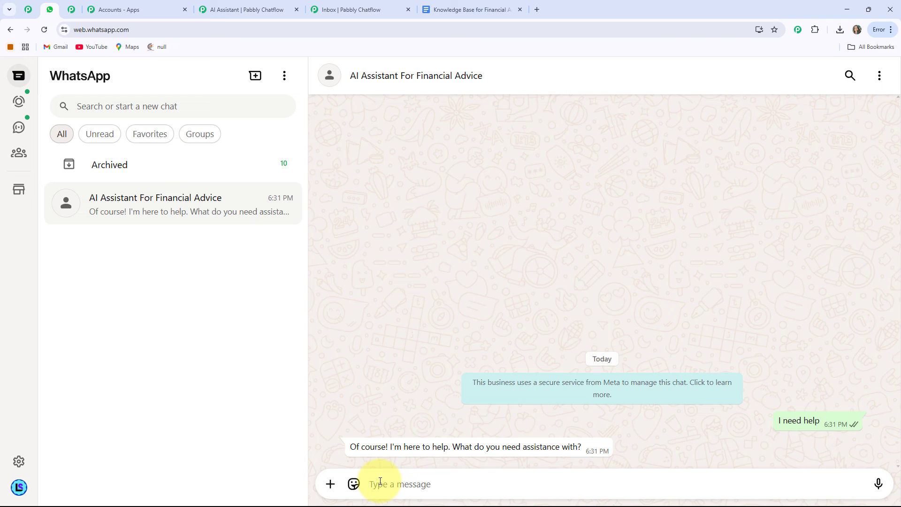
type("What types of investments do you offer advice on?")
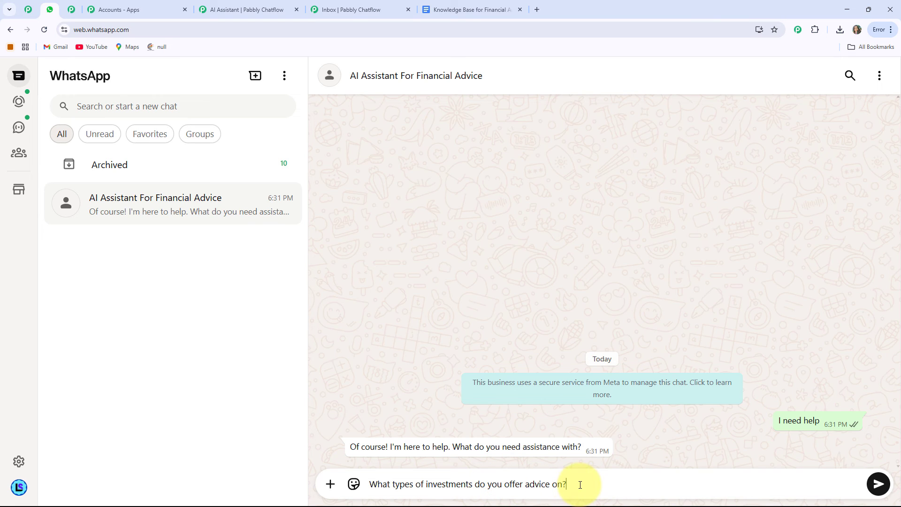
key("Return")
left_click(407, 11)
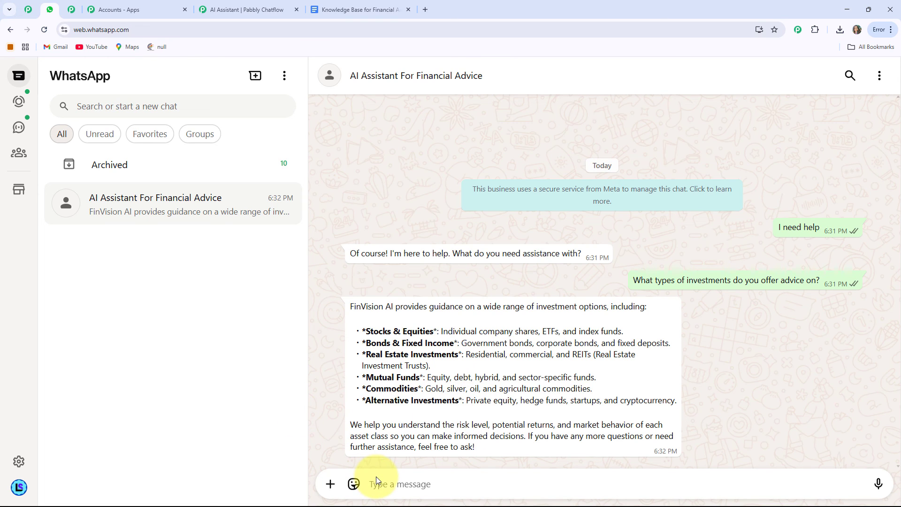
Send the questions "Can you monitor my goal progress?" and "Do you provide market updates?" to the assistant.
type("Can you monitor my goal progress?")
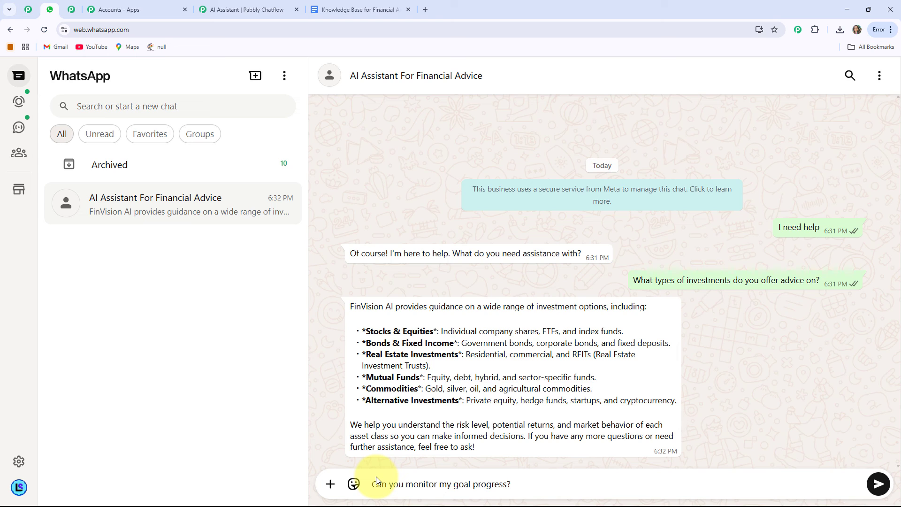
key("Return")
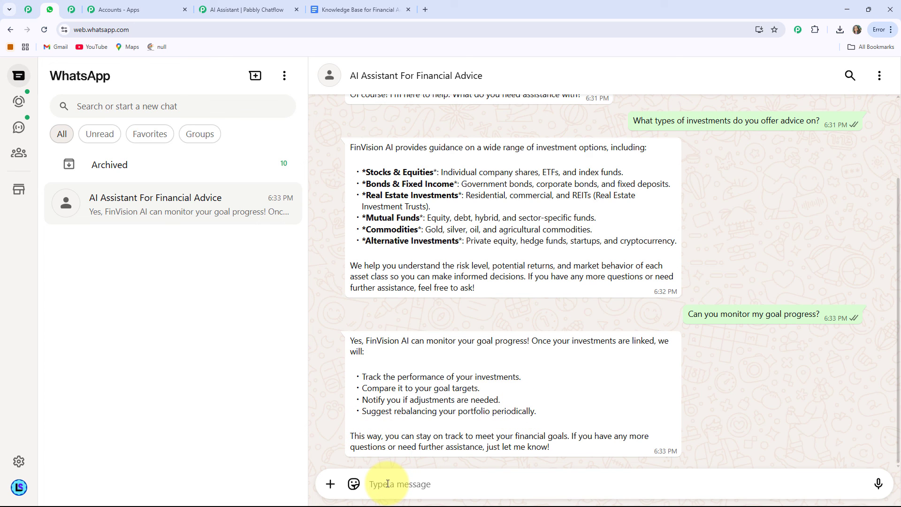
type("Do you provide market updates?")
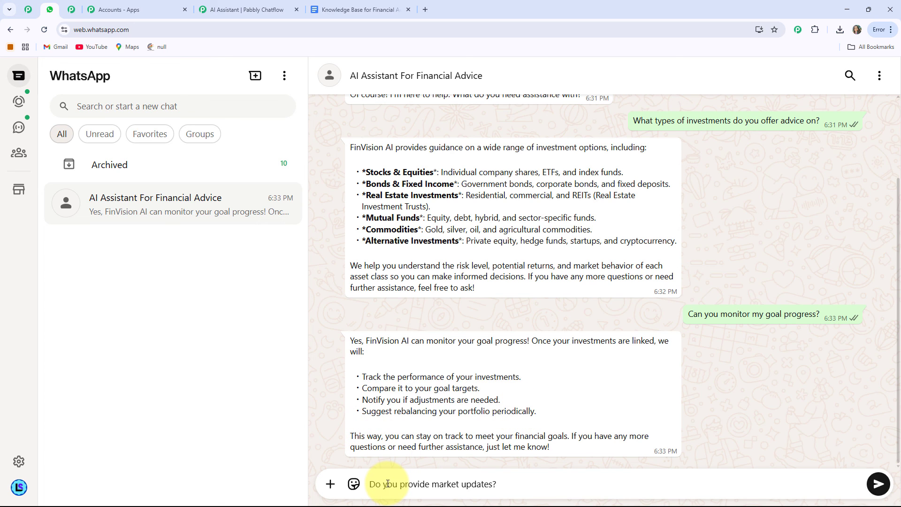
key("Return")
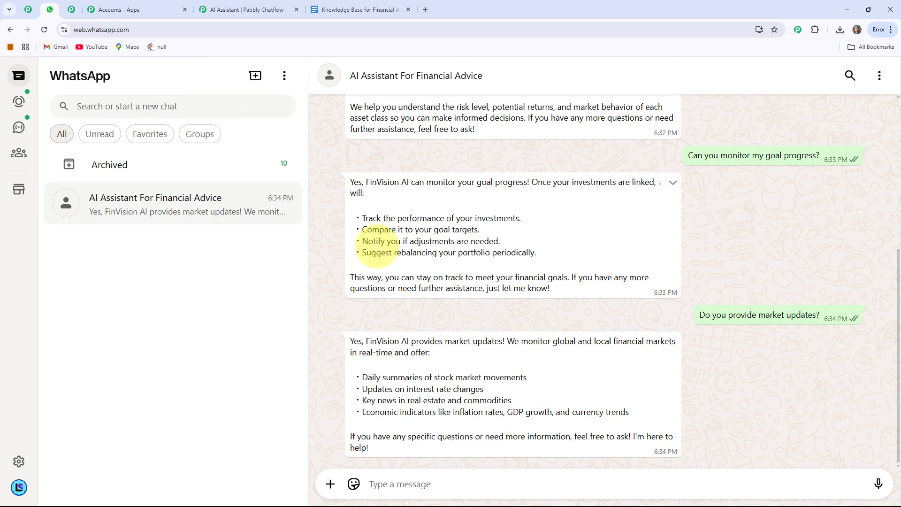
Scroll through the chat to review the assistant's replies, then return to the AI Assistant editor tab.
scroll(490, 318, "up", 3)
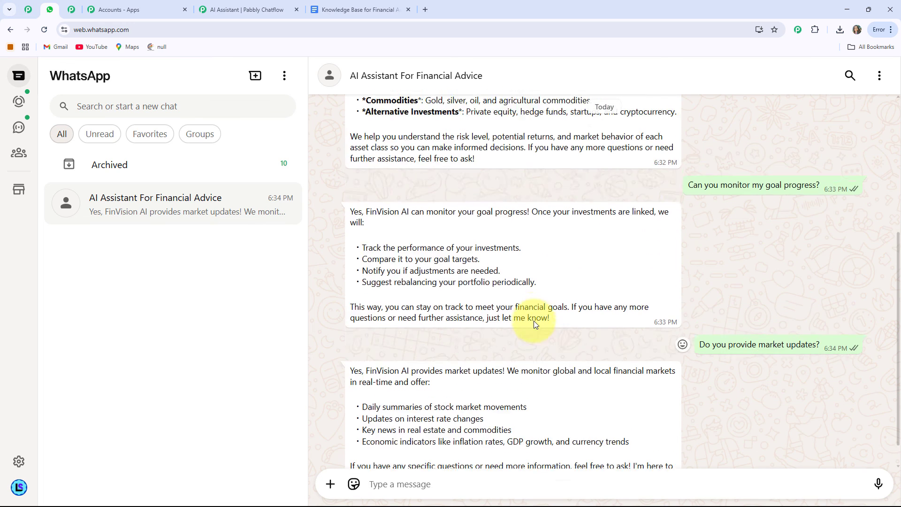
scroll(535, 324, "up", 5)
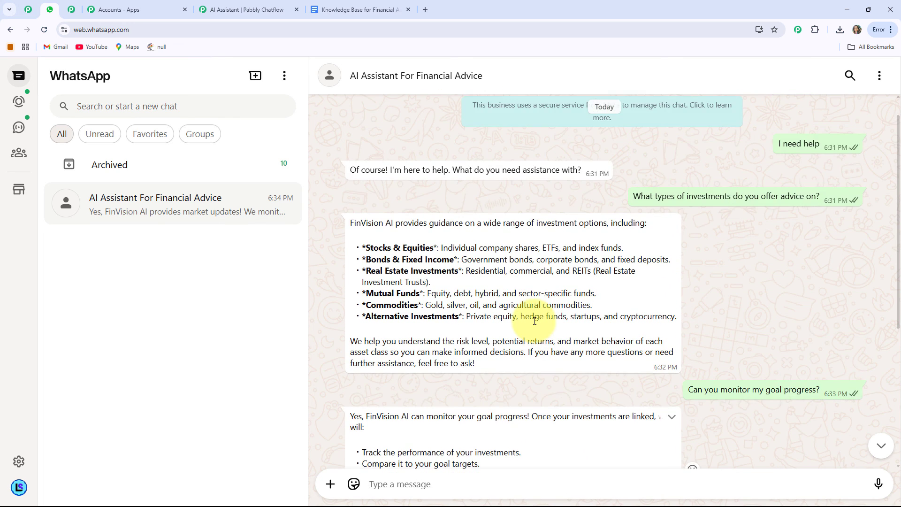
scroll(535, 321, "down", 6)
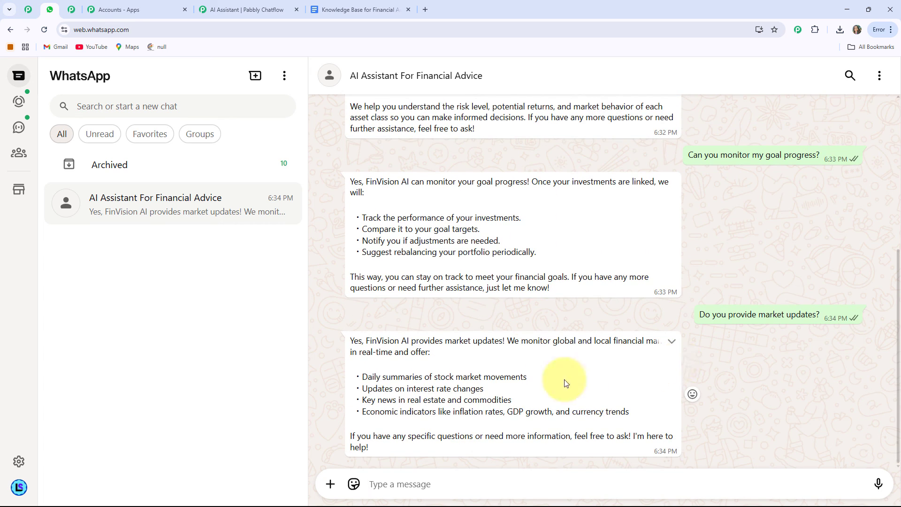
scroll(387, 298, "up", 2)
scroll(386, 295, "up", 3)
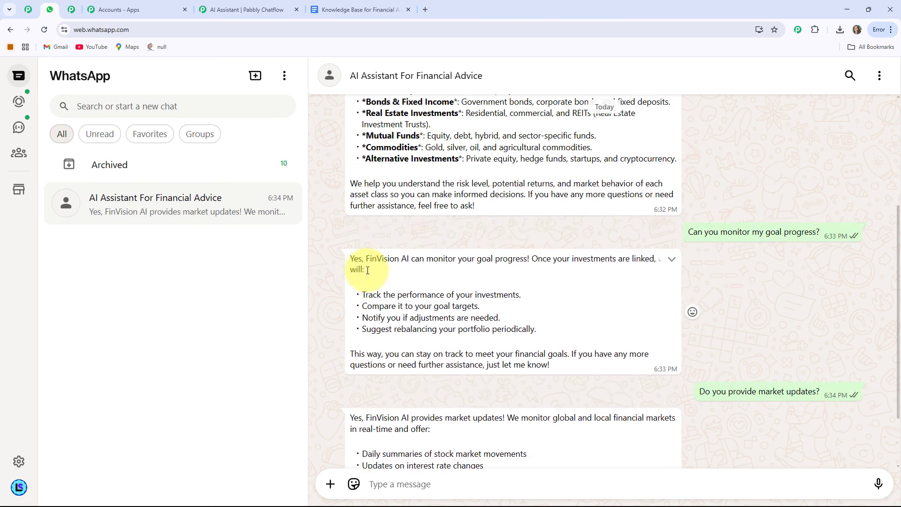
left_click(237, 6)
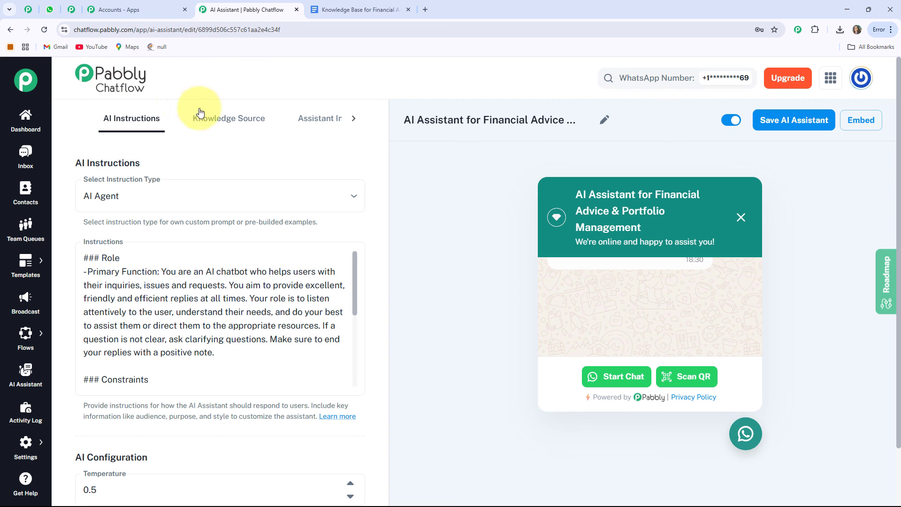